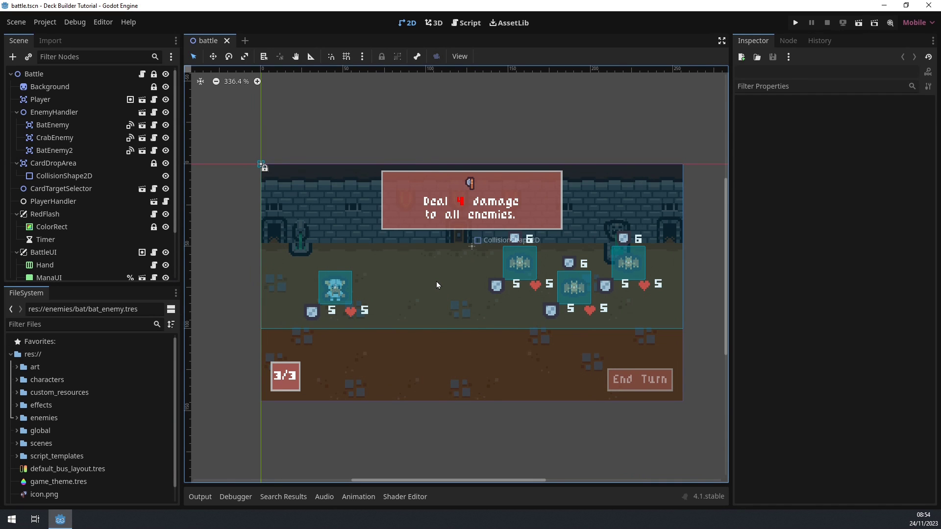
- Run the game full screen, hit all enemies and the right bat with axe cards, then end the turn
left_click(794, 23)
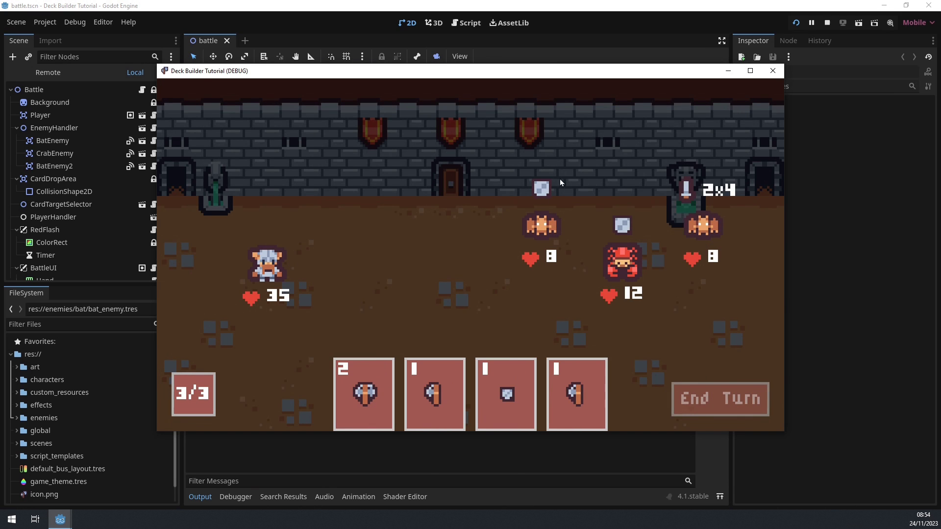
left_click(750, 70)
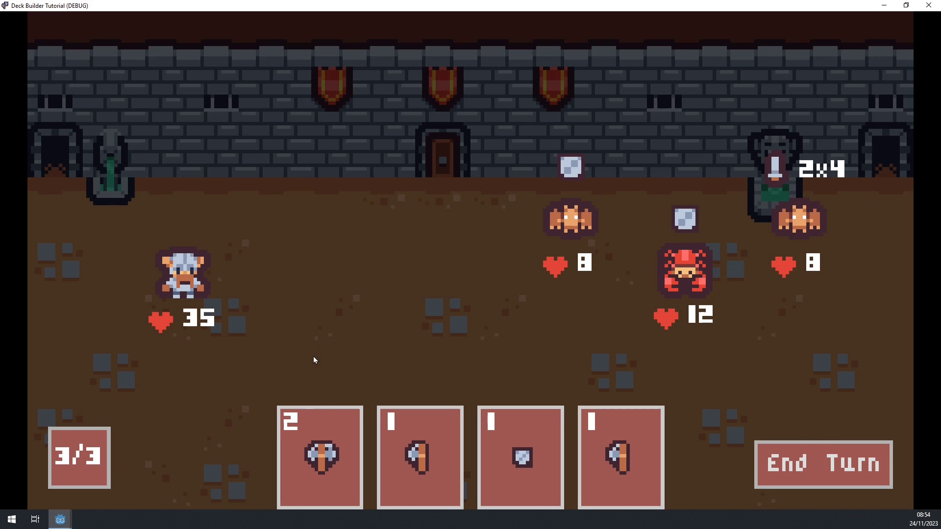
mouse_move(363, 394)
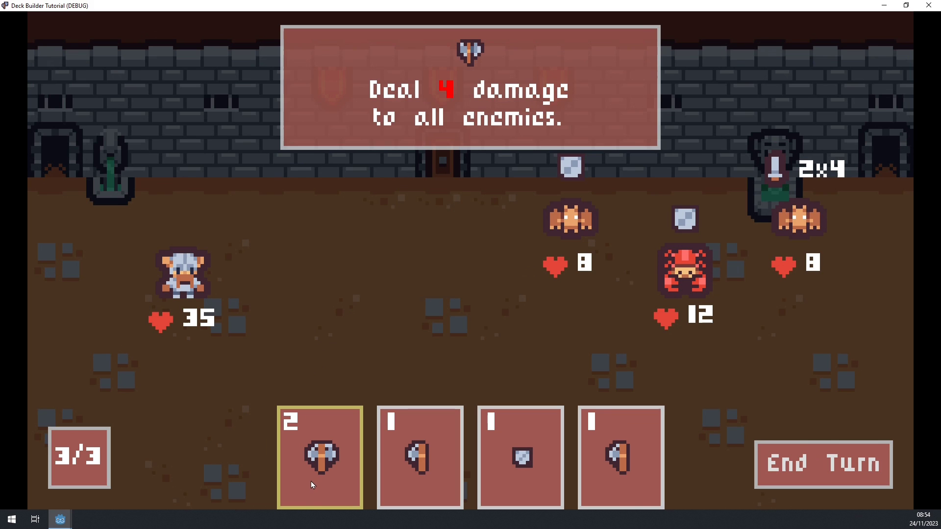
left_click_drag(310, 477, 419, 266)
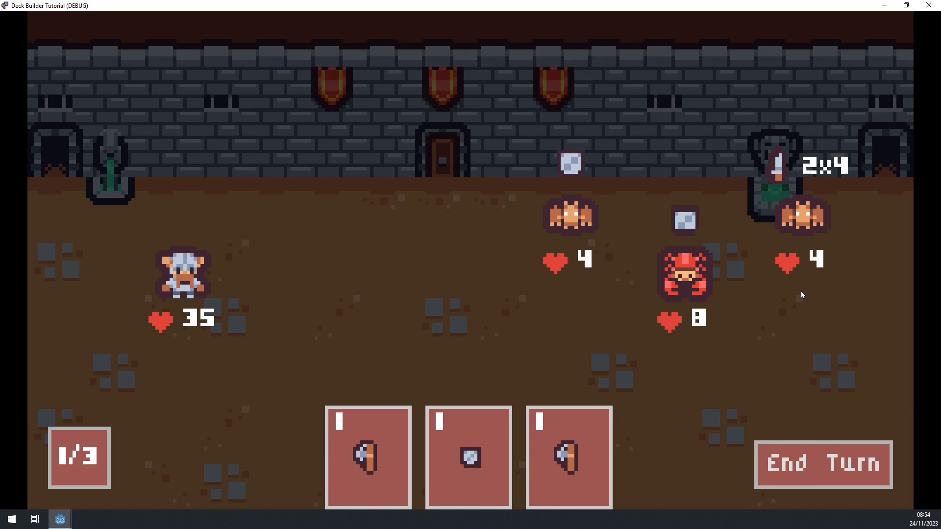
mouse_move(569, 458)
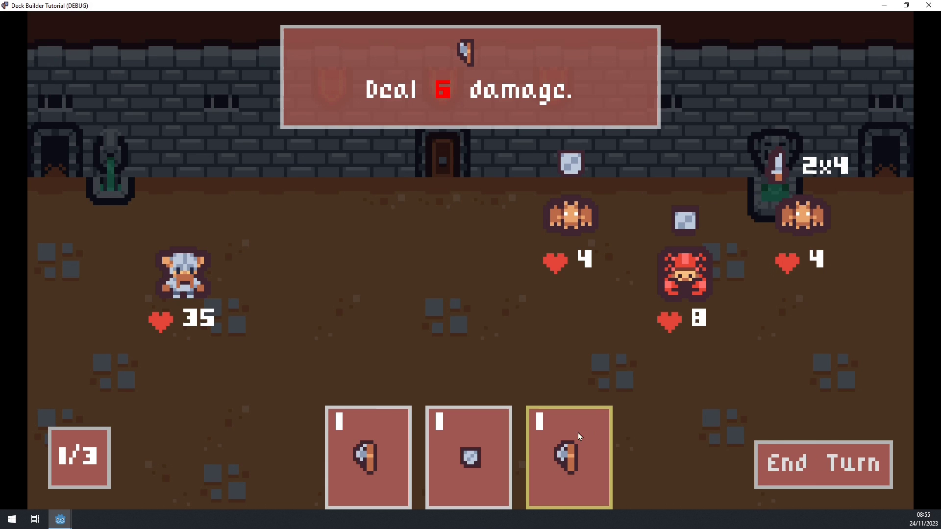
left_click_drag(578, 433, 796, 218)
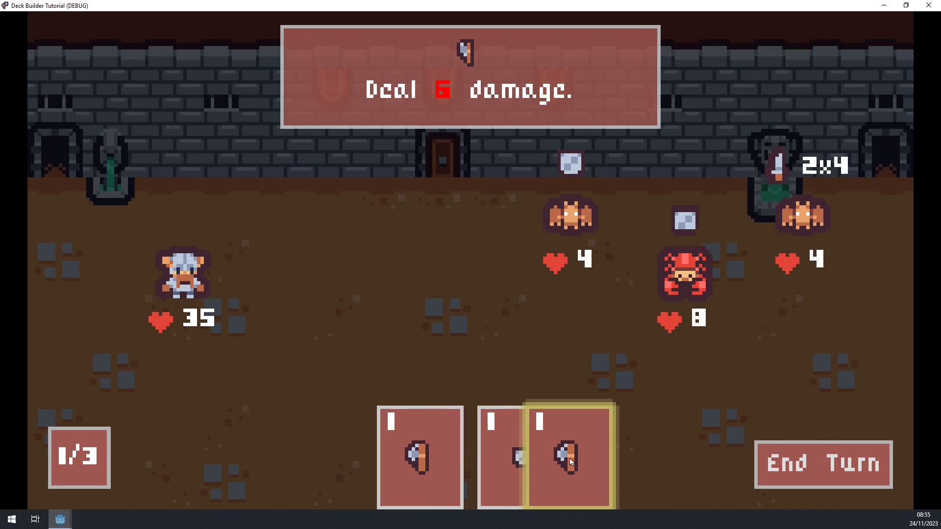
left_click(796, 217)
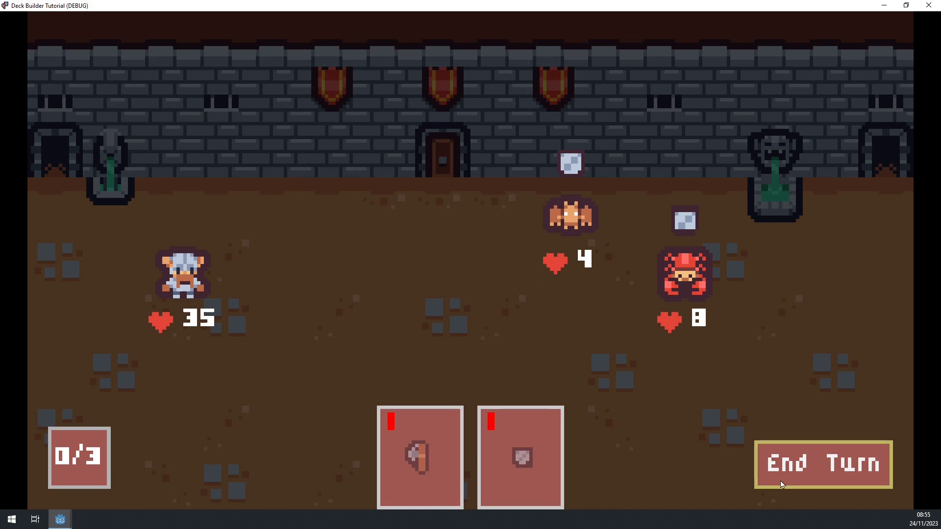
left_click(802, 465)
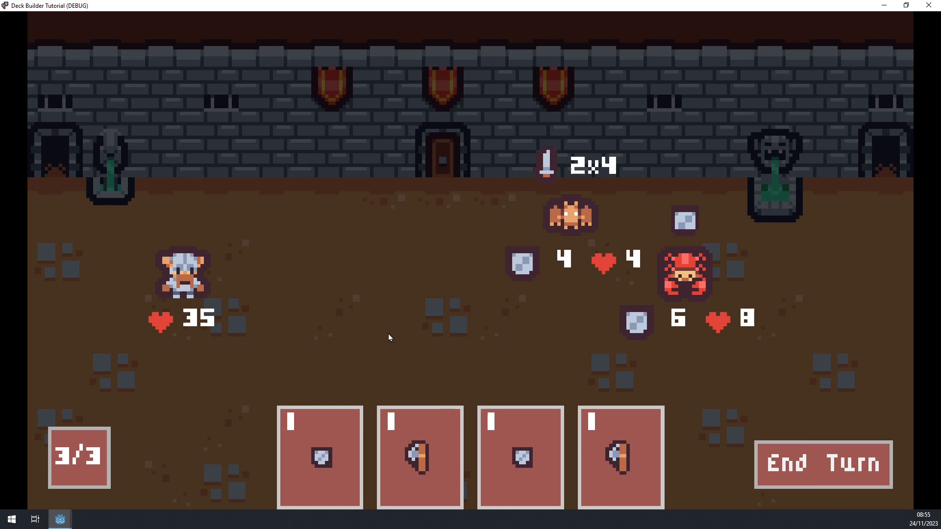
- Play the shield cards for block and aim an axe card at the crab
mouse_move(515, 433)
left_mouse_down()
mouse_move(468, 356)
mouse_move(441, 353)
left_mouse_up()
mouse_move(362, 428)
left_mouse_down()
mouse_move(402, 383)
mouse_move(530, 383)
left_mouse_up()
mouse_move(470, 449)
left_mouse_down()
mouse_move(677, 299)
mouse_move(675, 290)
left_mouse_up()
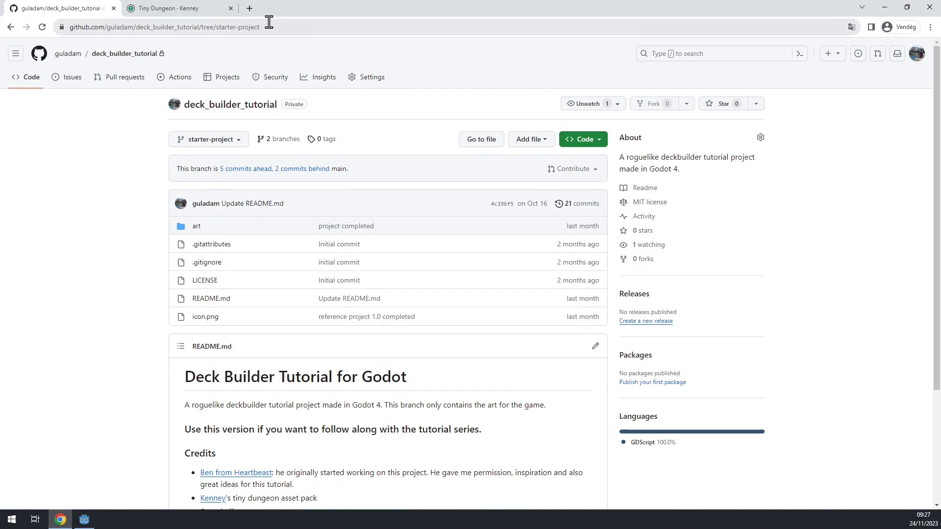
- Save the starter-project branch as a ZIP to Downloads, then bring up the Tiny Dungeon page
left_click(267, 25)
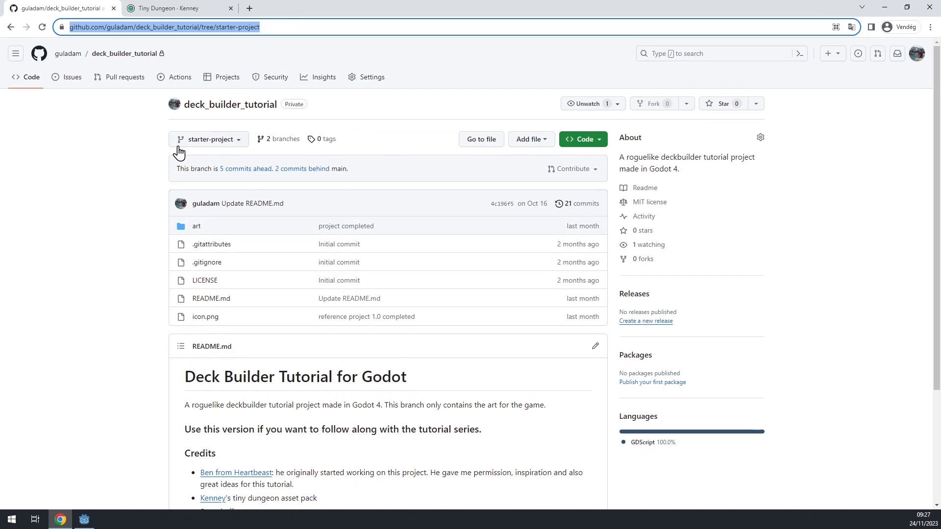
left_click(598, 149)
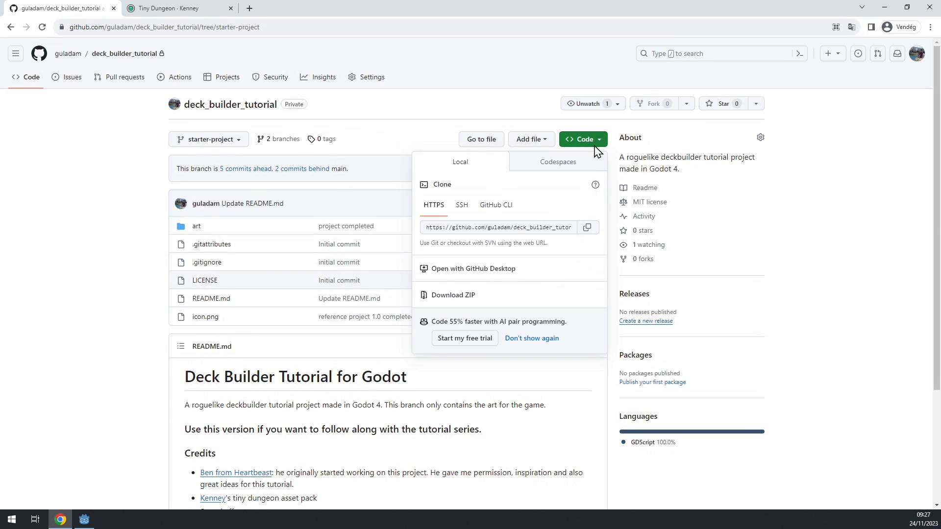
left_click(461, 296)
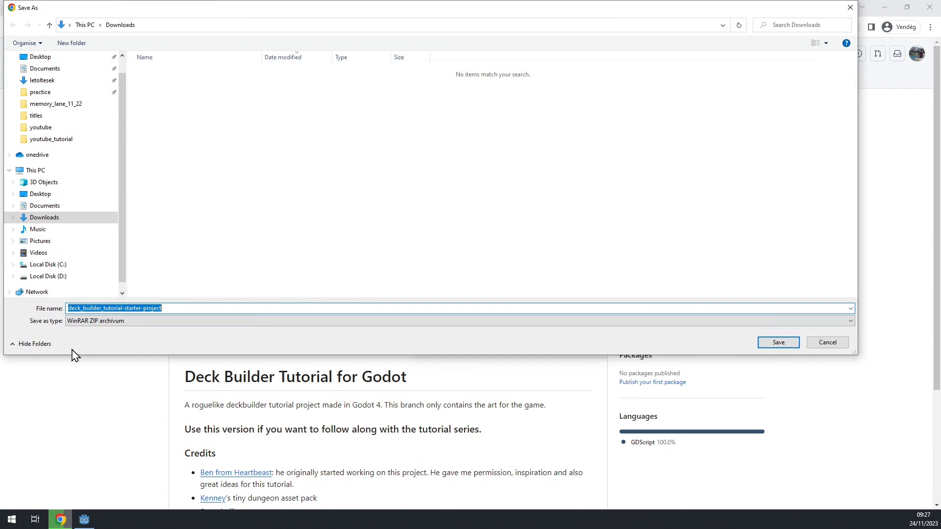
left_click(774, 346)
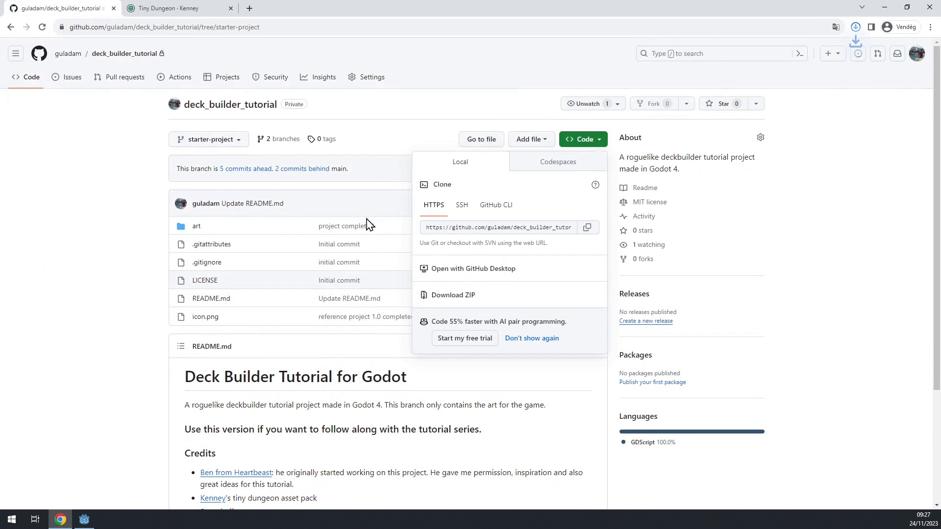
left_click(186, 9)
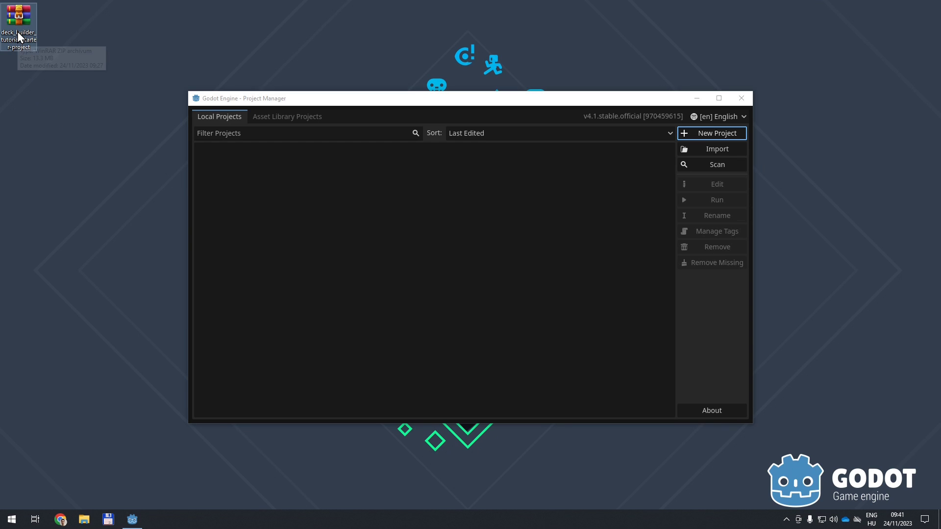
- Extract the starter archive, then create and open the 'Deck Builder Game' project in a dedicated folder
right_click(17, 33)
left_click(76, 93)
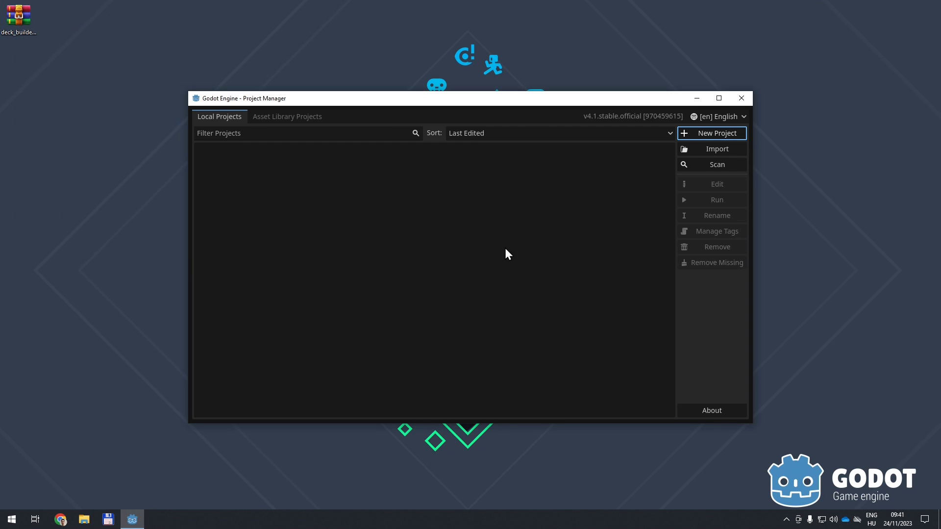
left_click(704, 134)
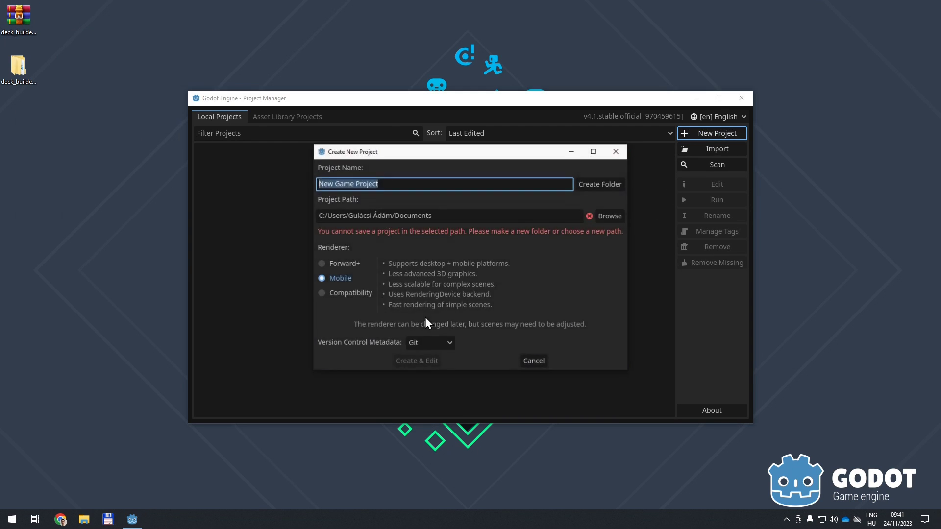
type("D")
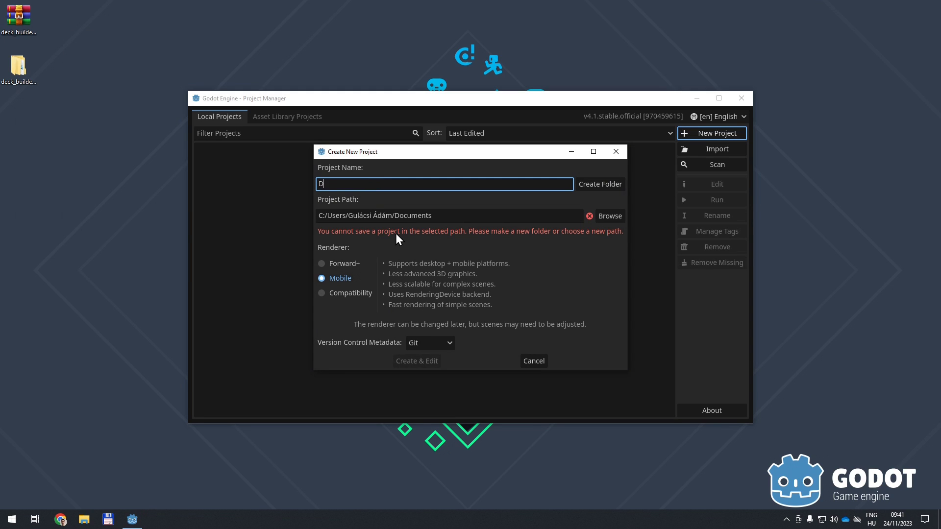
type("eck Builder G")
type("ame")
left_click(601, 184)
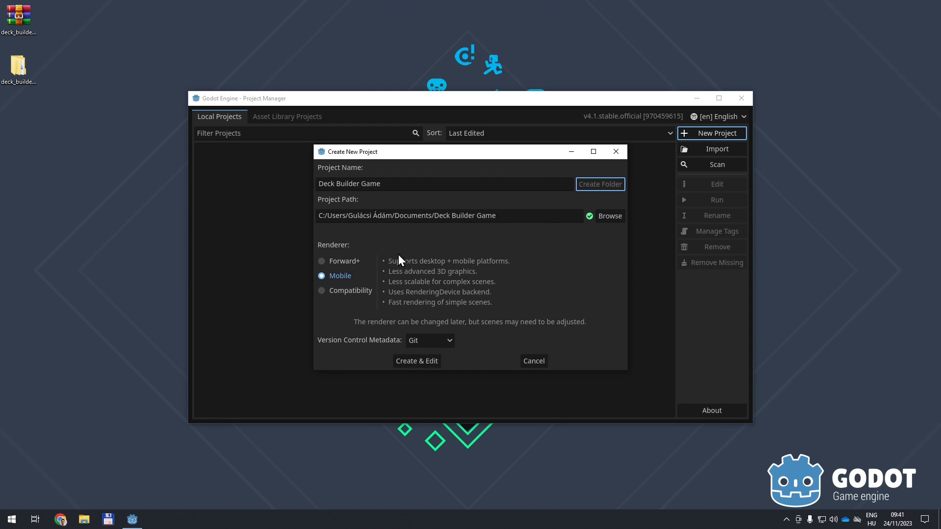
left_click(419, 361)
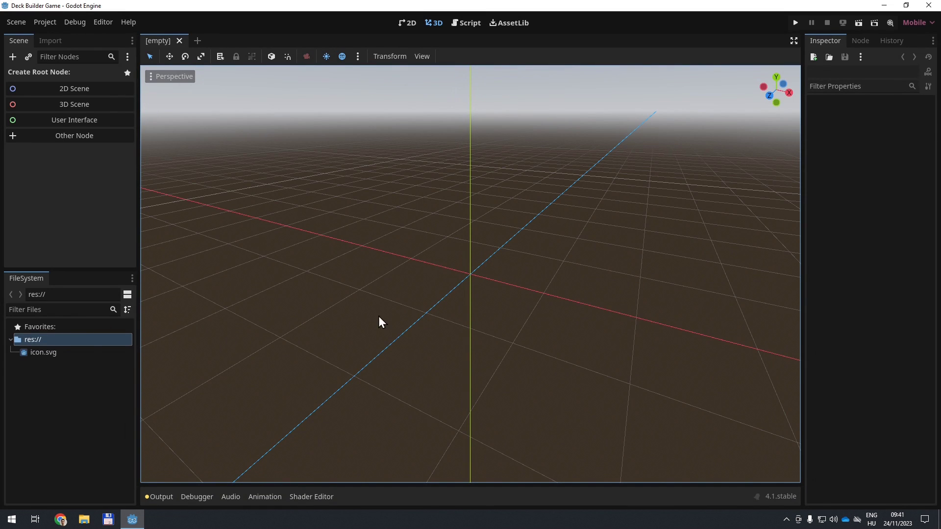
- Drag the starter project's art folder, icon and README from the extracted folder into Godot's FileSystem
left_click(883, 6)
double_click(29, 68)
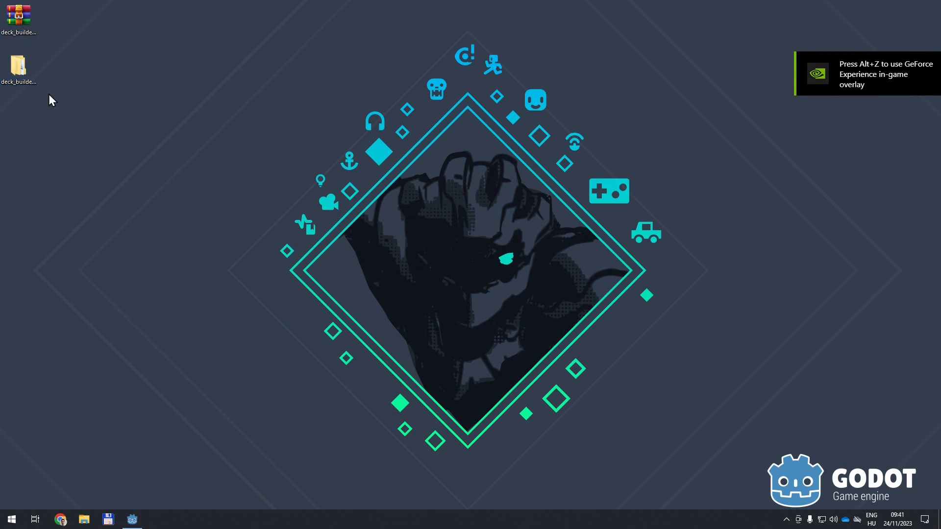
left_click(191, 112)
double_click(190, 112)
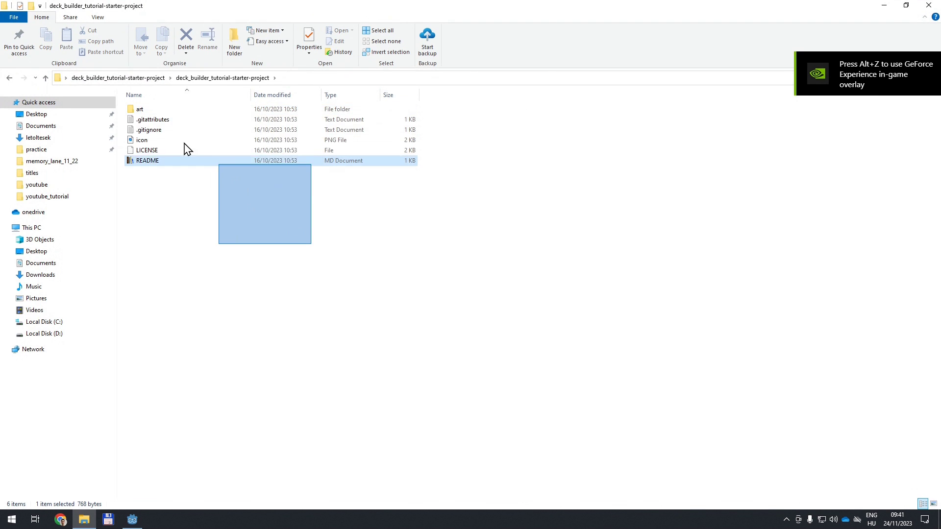
mouse_move(312, 244)
left_mouse_down()
mouse_move(147, 118)
mouse_move(159, 465)
mouse_move(92, 409)
mouse_move(89, 338)
left_mouse_up()
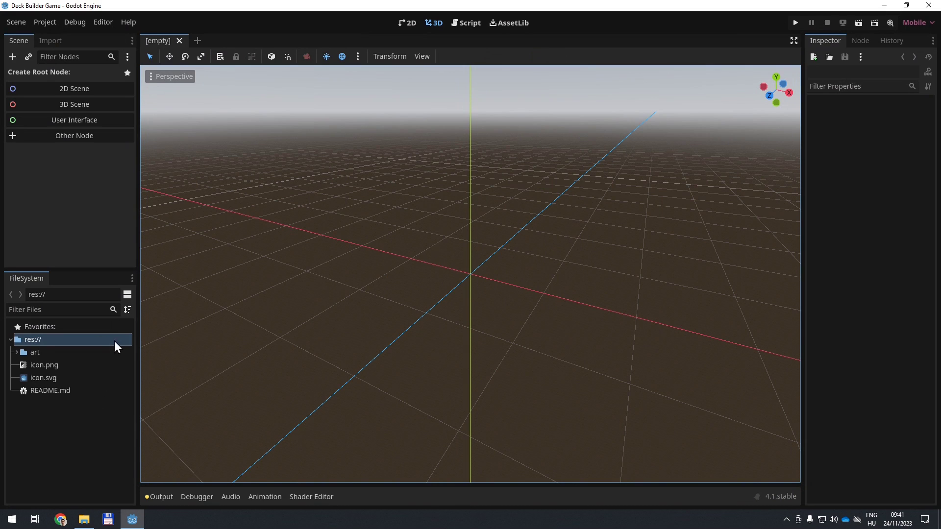
- Delete icon.svg from the FileSystem dock and bring up Project Settings
left_click(79, 379)
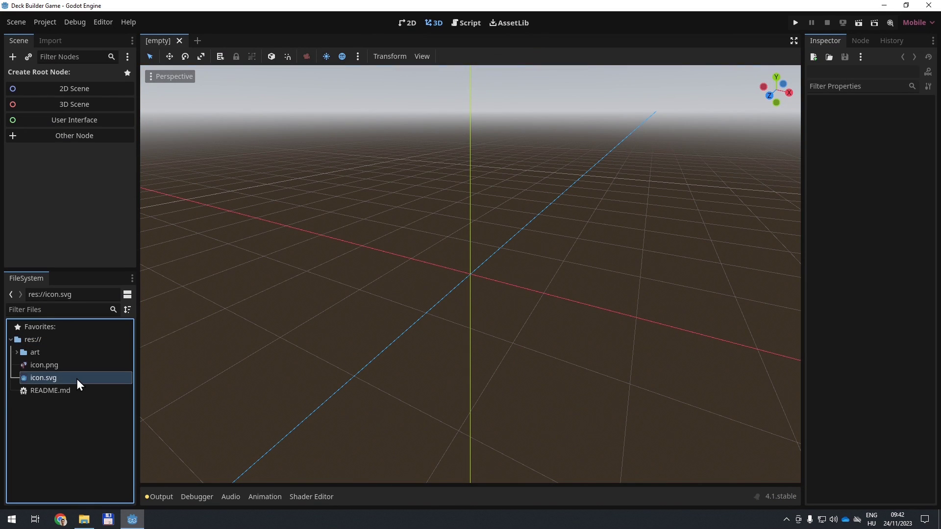
mouse_move(43, 377)
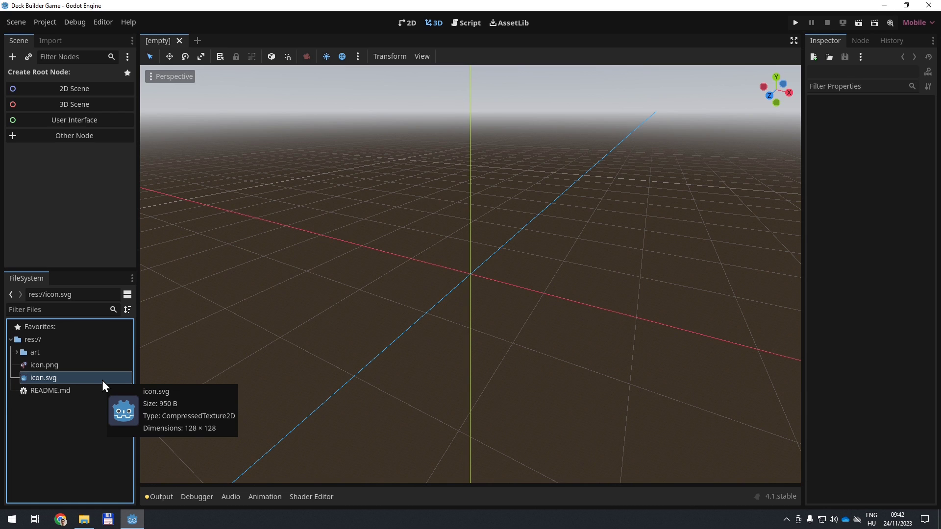
key("Delete")
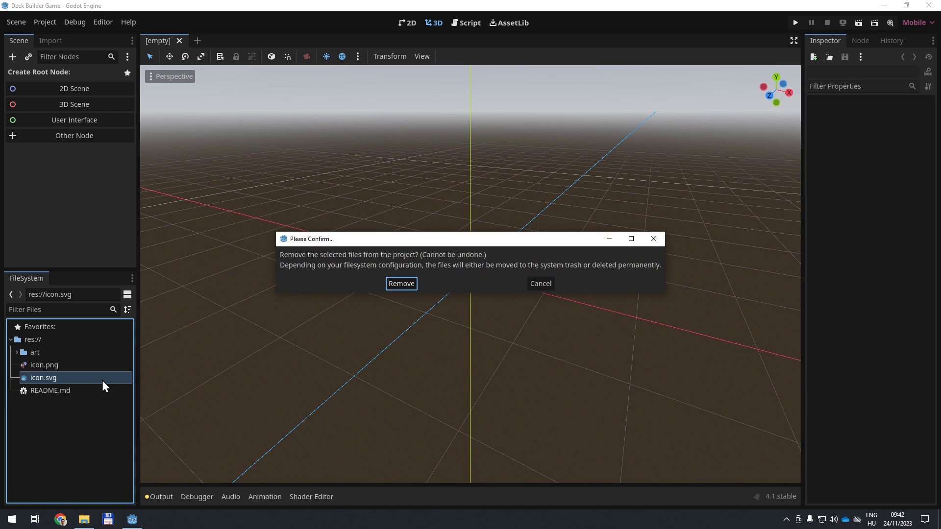
key("Return")
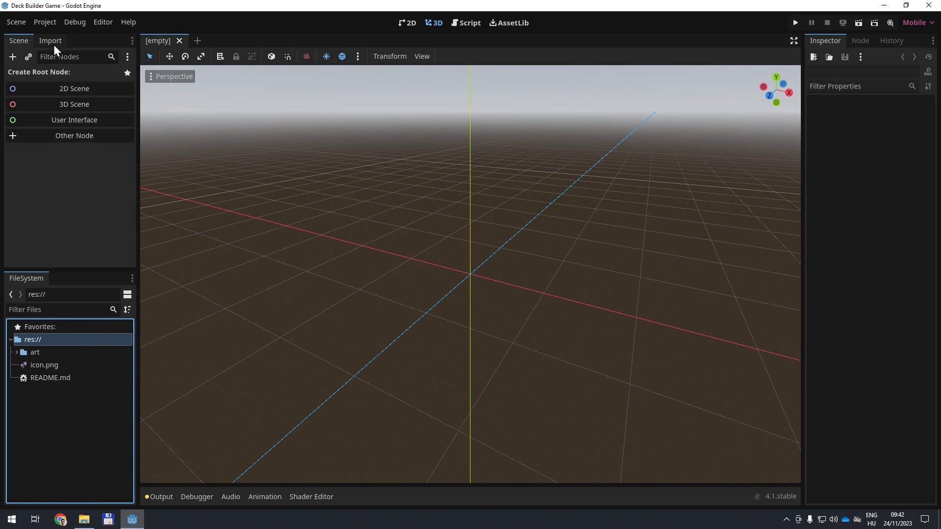
left_click(45, 22)
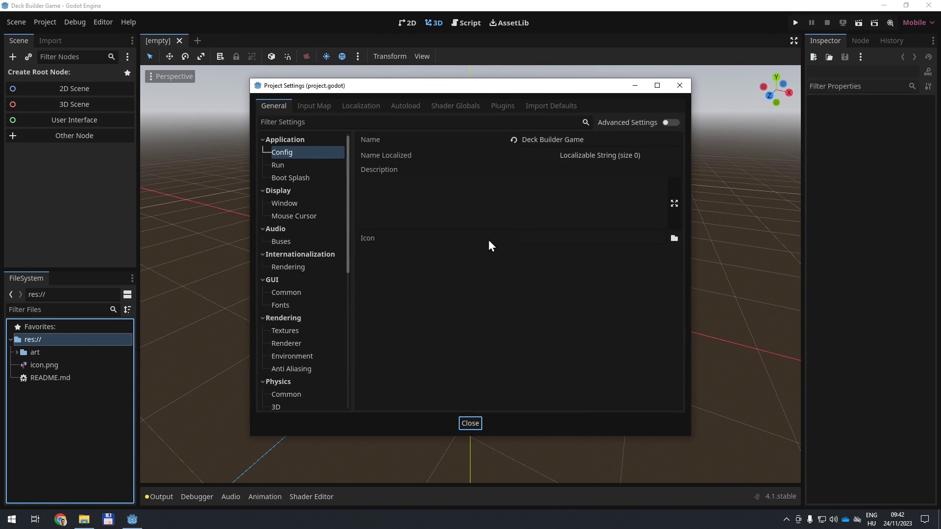
- Use res://icon.png as the project icon and set the viewport size to 256×144
left_click(675, 239)
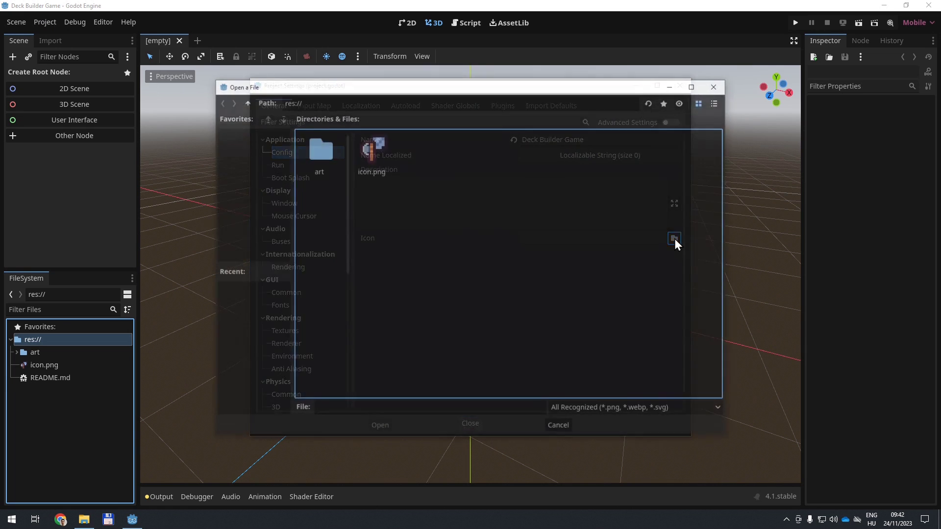
double_click(375, 158)
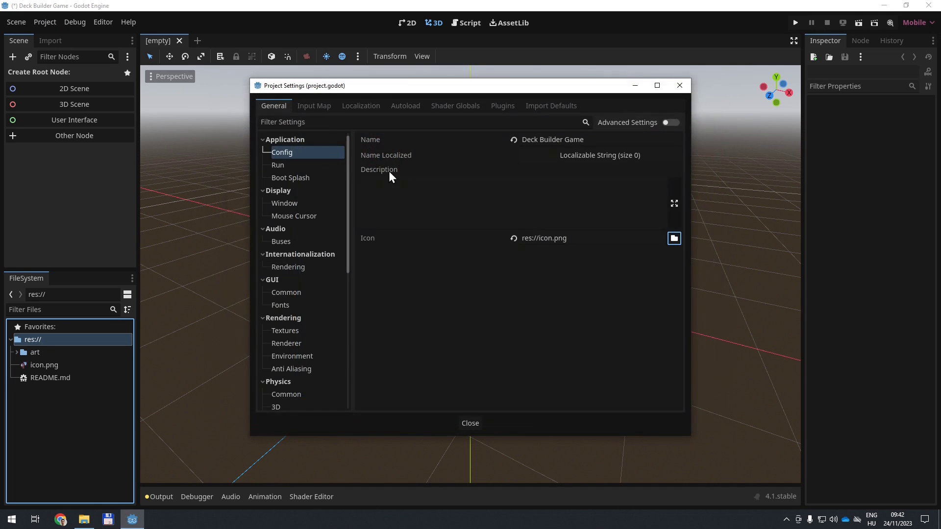
left_click(300, 204)
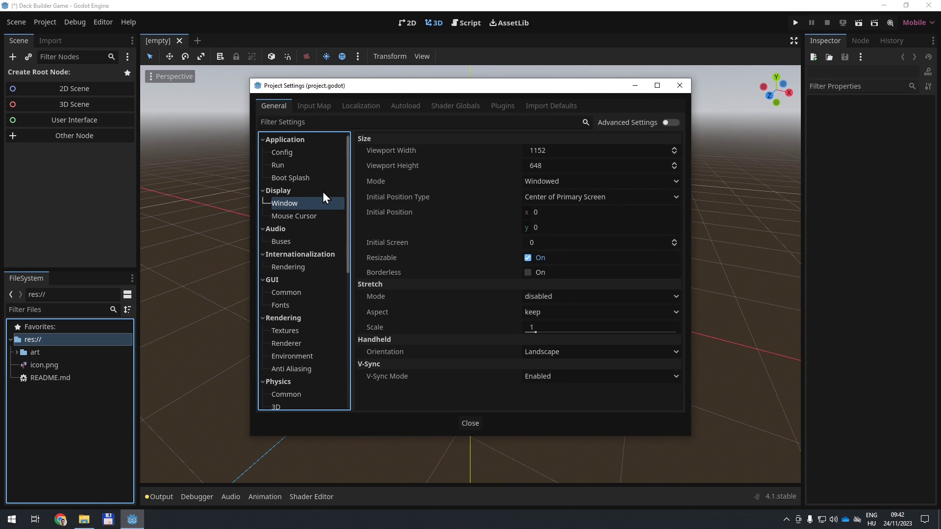
left_click(561, 152)
mouse_move(397, 197)
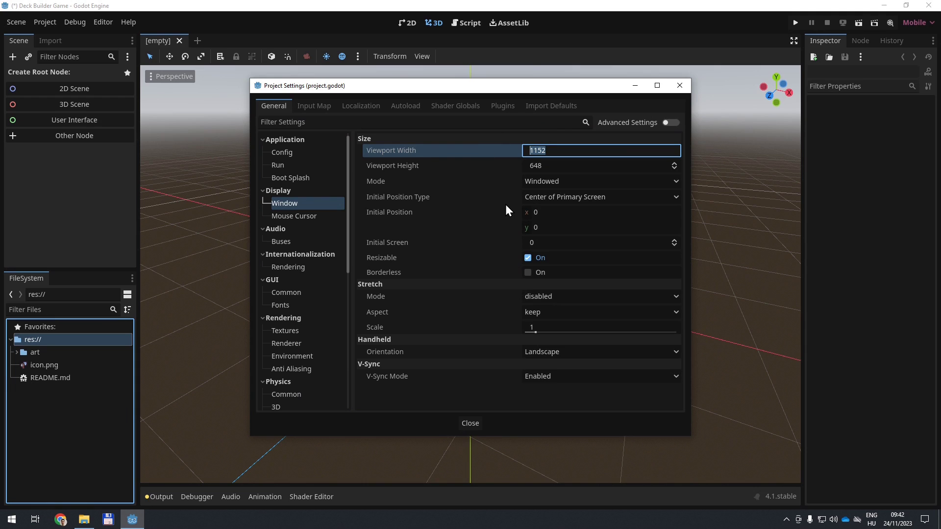
mouse_move(441, 197)
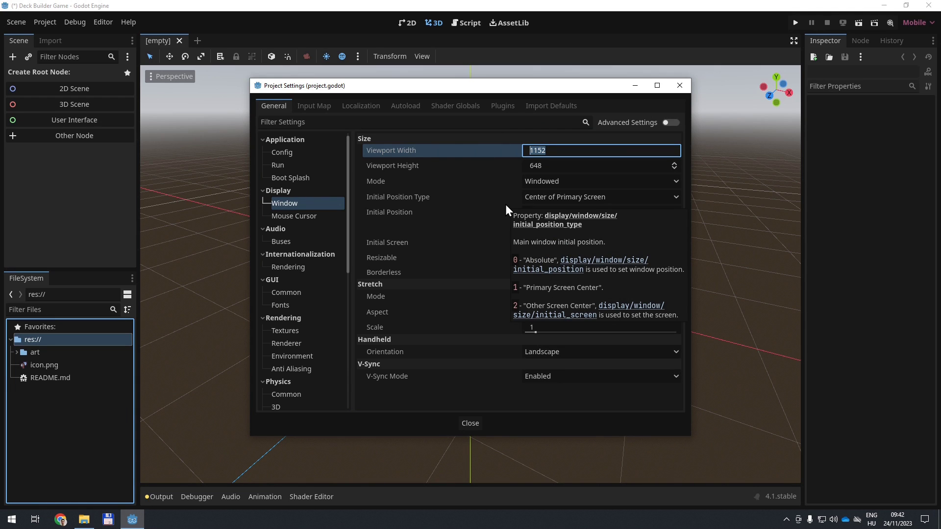
type("256")
key("Tab")
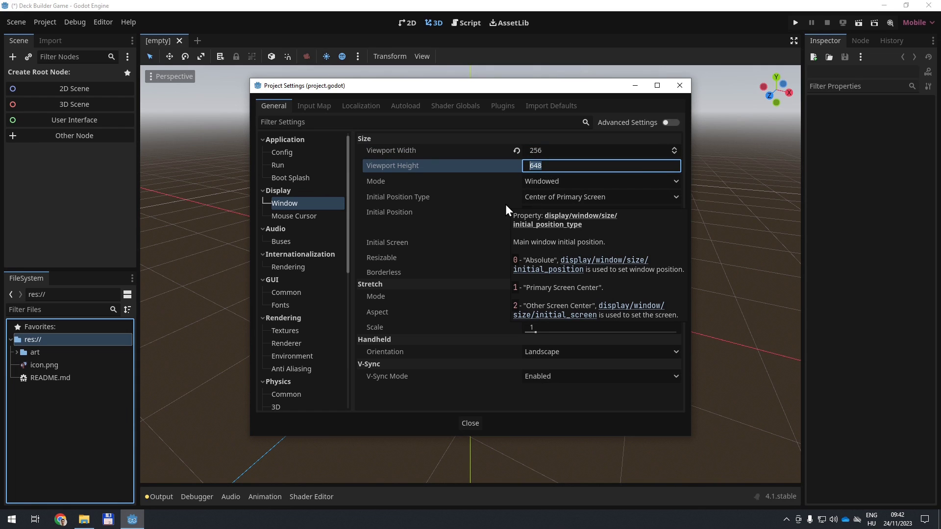
type("144")
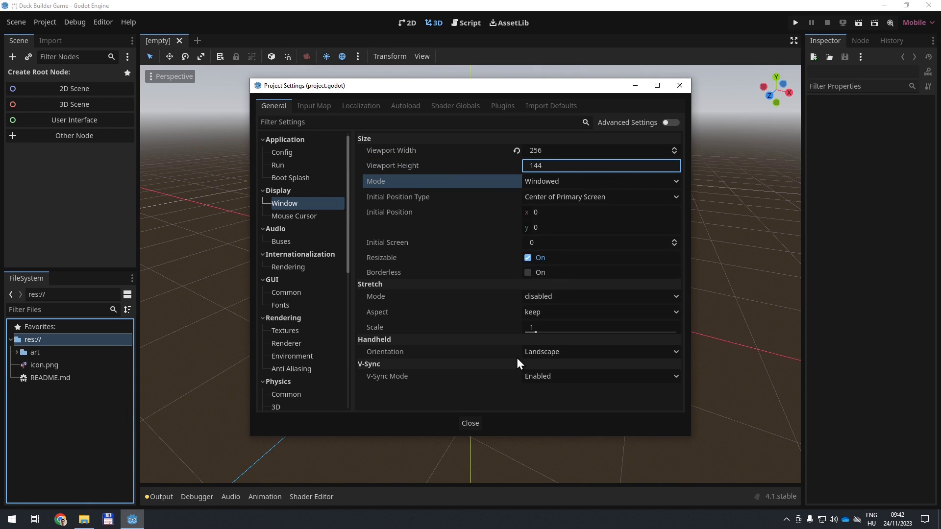
- Set the stretch mode to viewport and override the window size to 1280×720
left_click(569, 295)
left_click(548, 338)
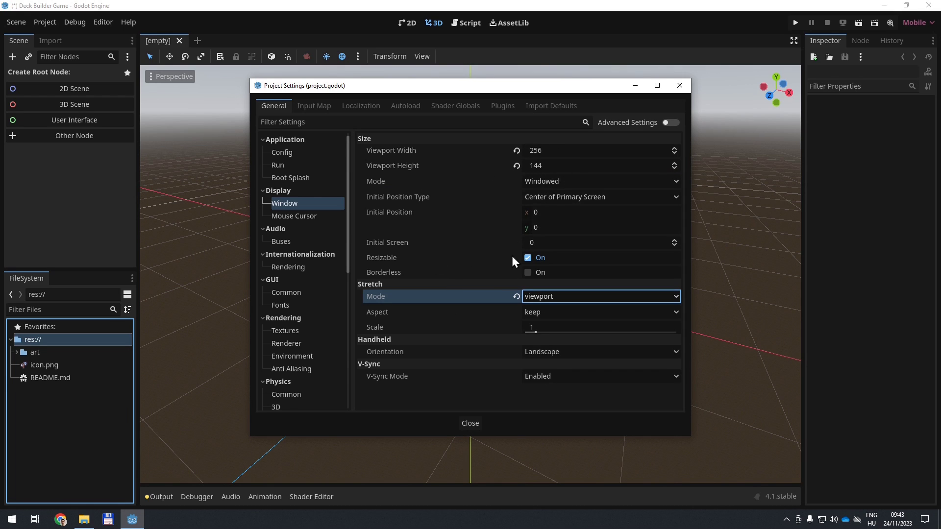
left_click(667, 123)
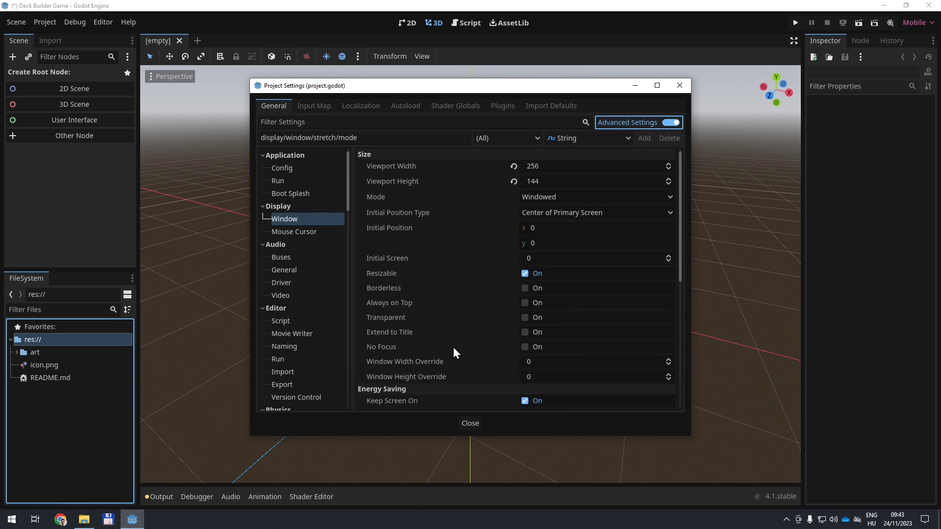
left_click(575, 361)
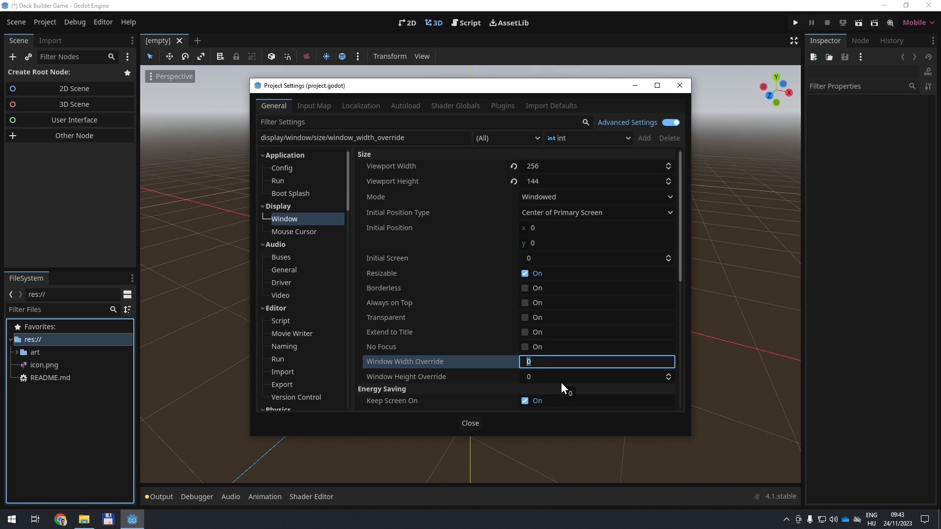
type("1280")
key("Tab")
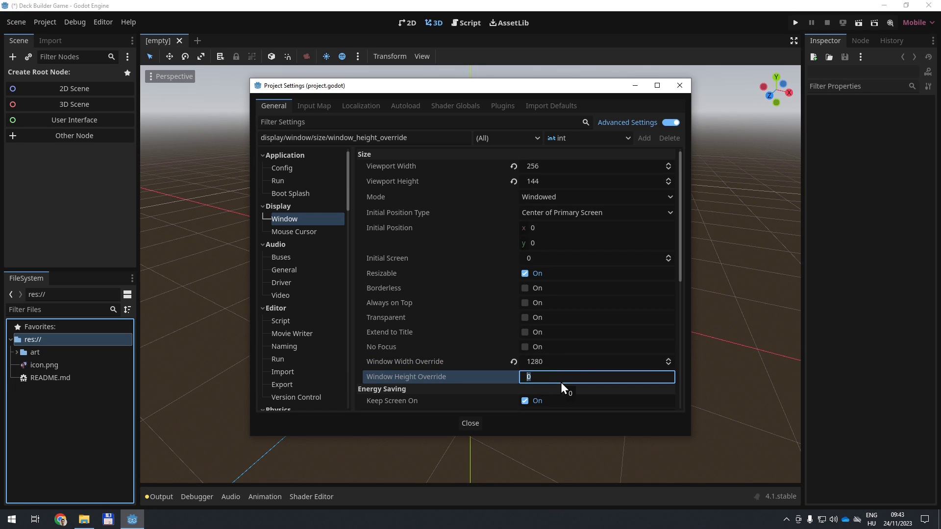
type("720")
key("Return")
- Close Project Settings, then create a 2D scene whose root Node2D is named 'Battle' and locked
left_click(466, 423)
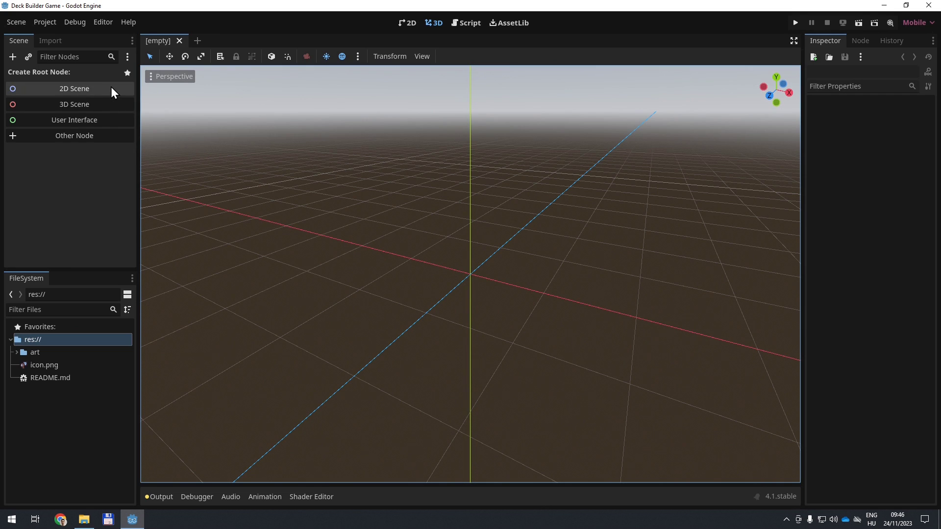
left_click(87, 89)
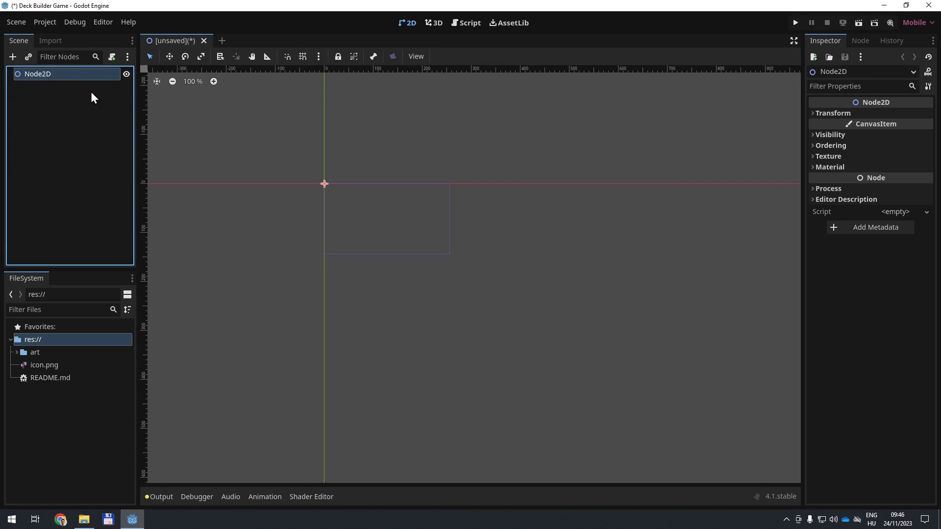
double_click(65, 77)
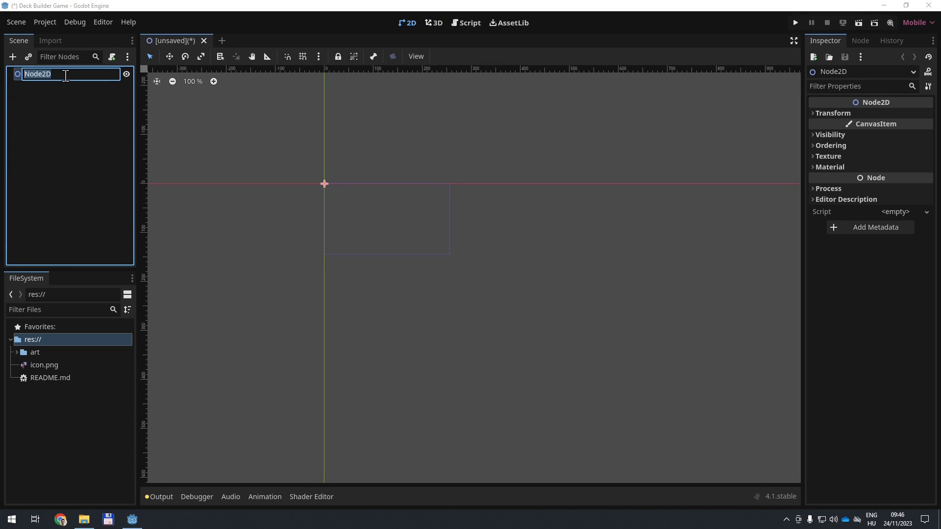
type("Battle")
key("Return")
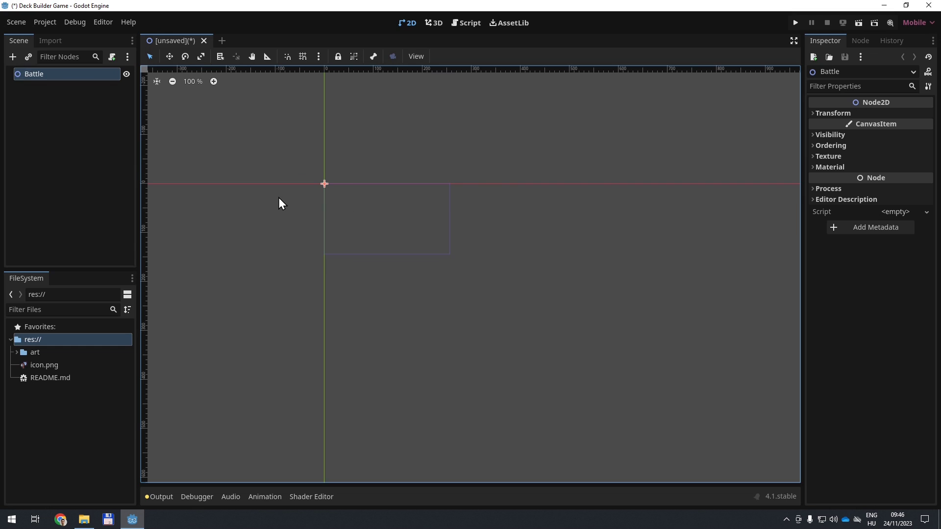
left_click(338, 56)
- Create the folders scenes/battle and save the scene there as battle.tscn
left_click(12, 21)
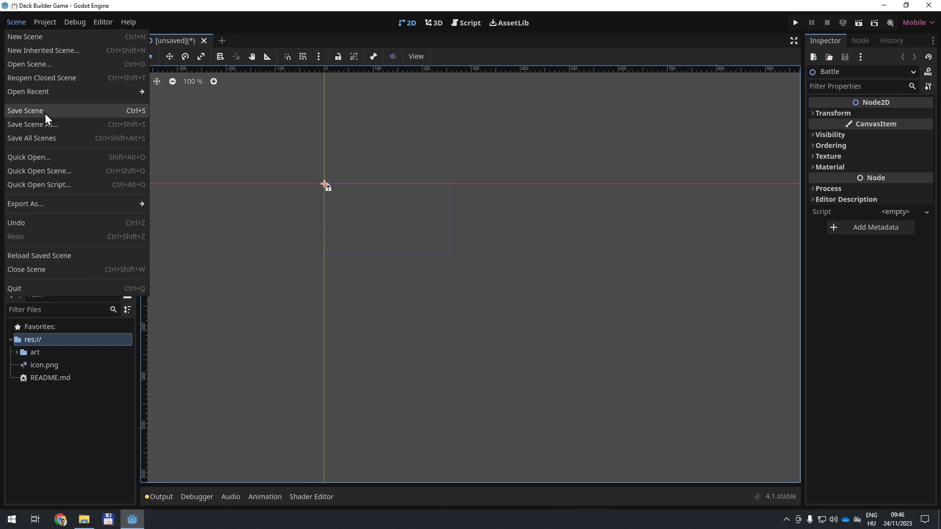
left_click(45, 113)
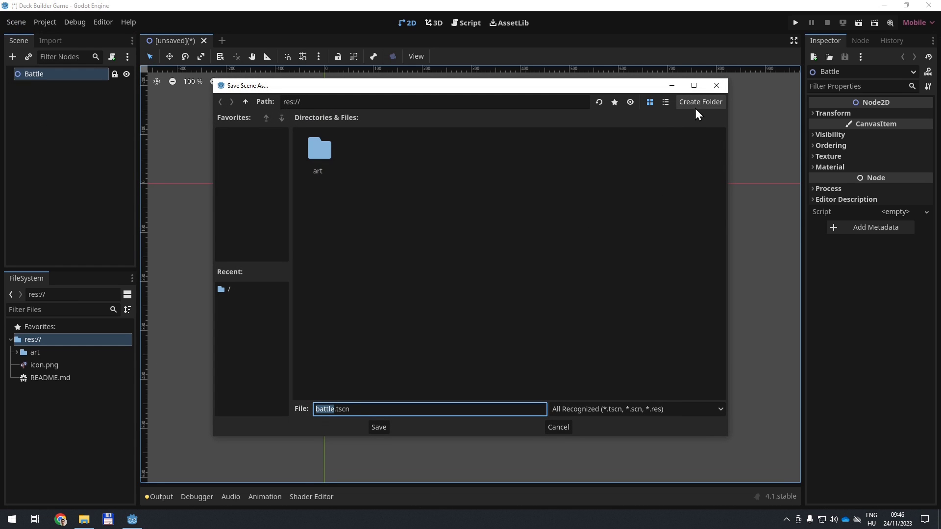
left_click(695, 105)
type("scene")
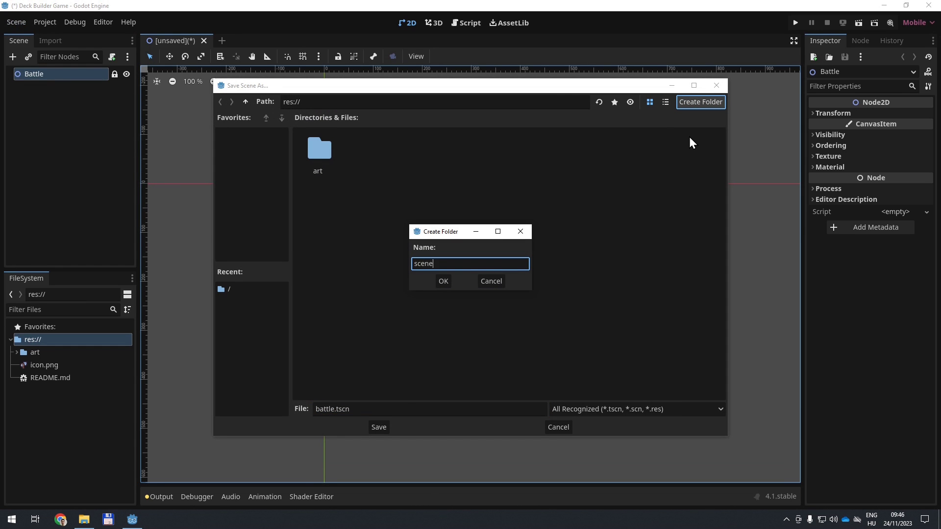
type("s")
key("Return")
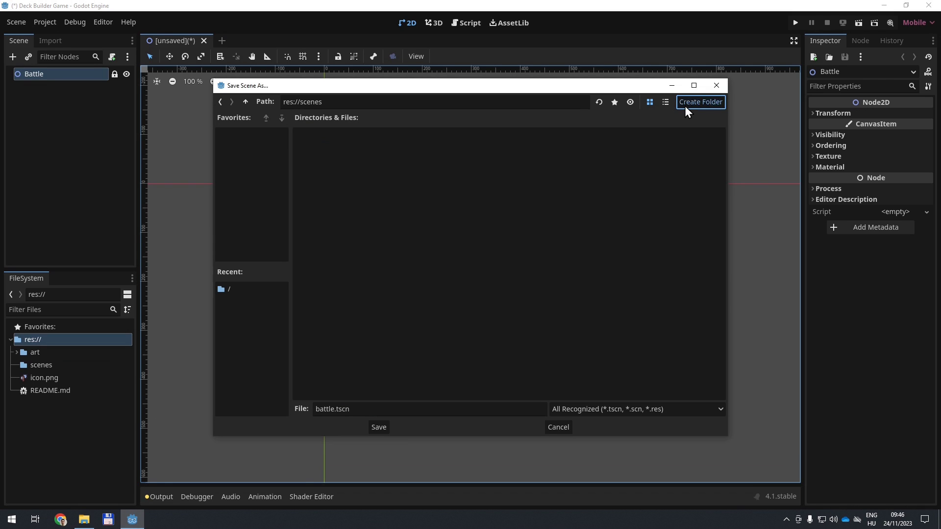
left_click(685, 105)
type("batt")
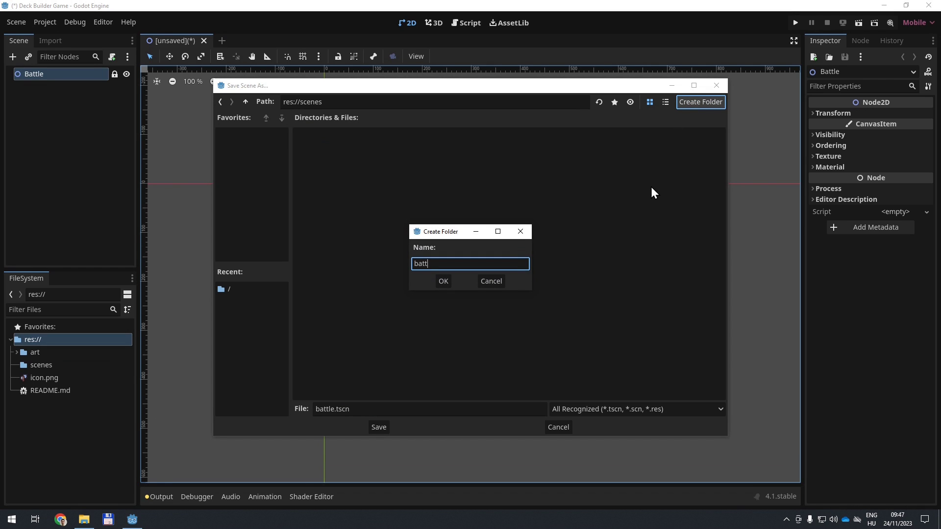
type("le")
key("Return")
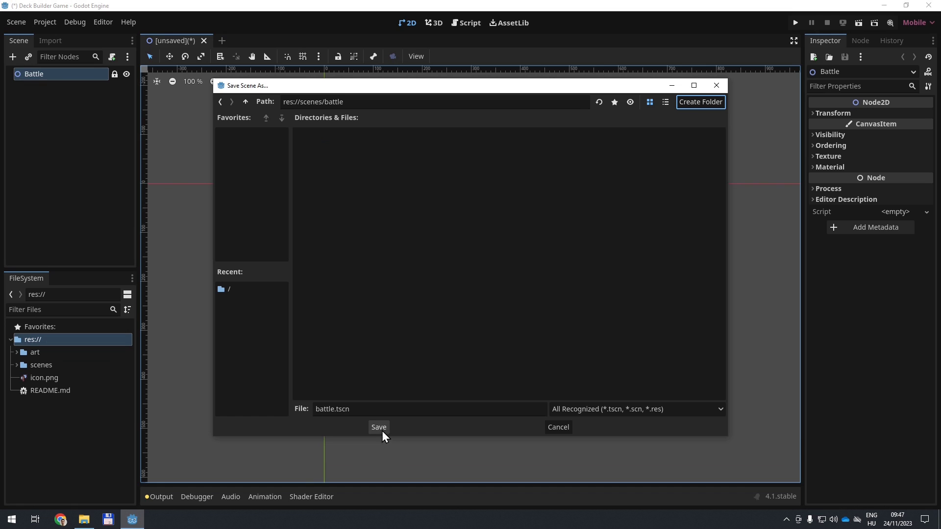
left_click(379, 427)
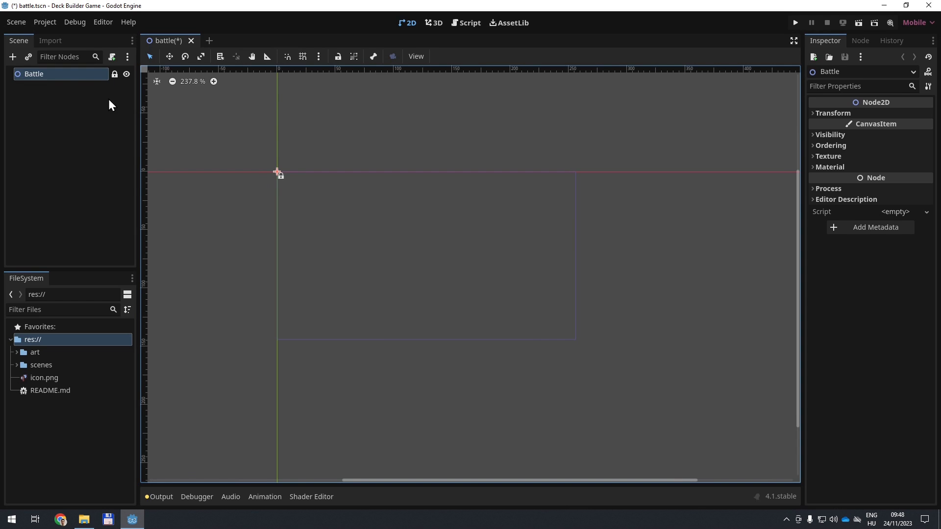
- Add a Sprite2D child named 'Background' and give it art/background.png as its texture
left_click(11, 58)
type("spr")
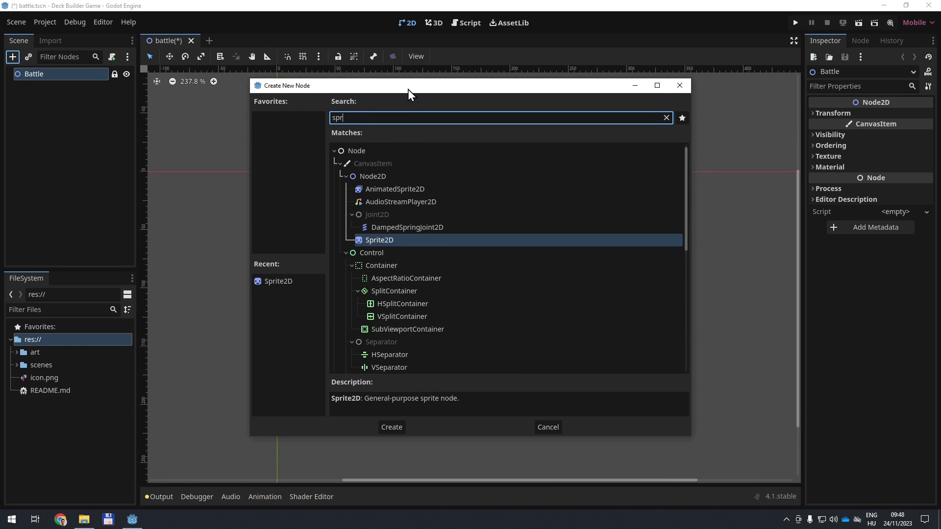
type("ite2d")
key("Return")
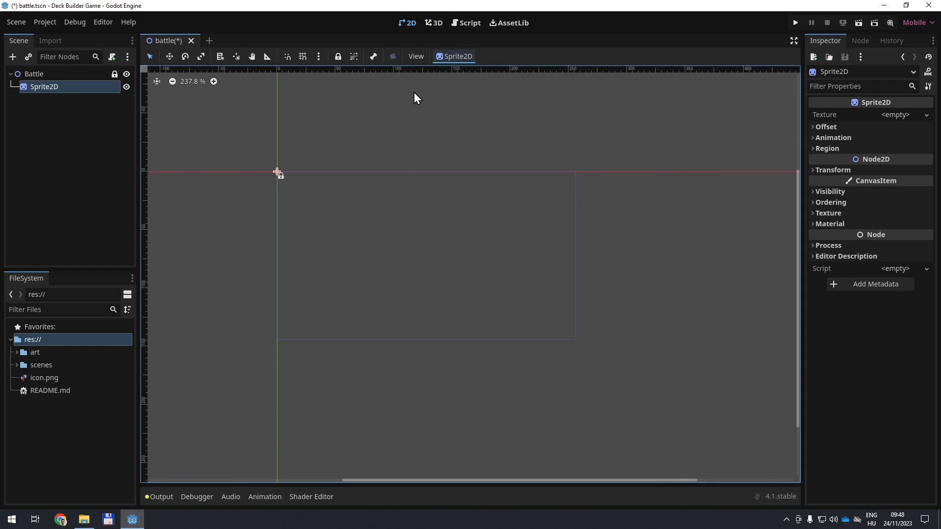
left_click(62, 88)
double_click(61, 88)
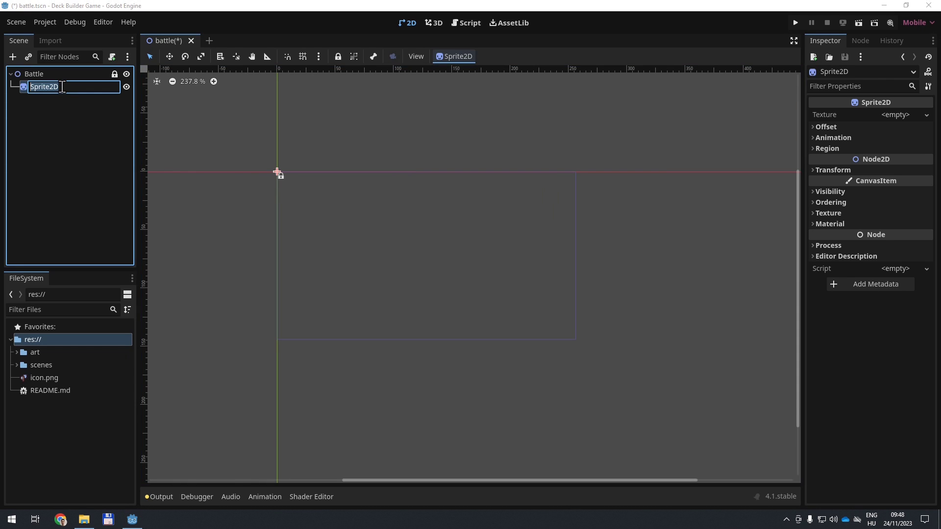
type("Backgrou")
type("nd")
key("Return")
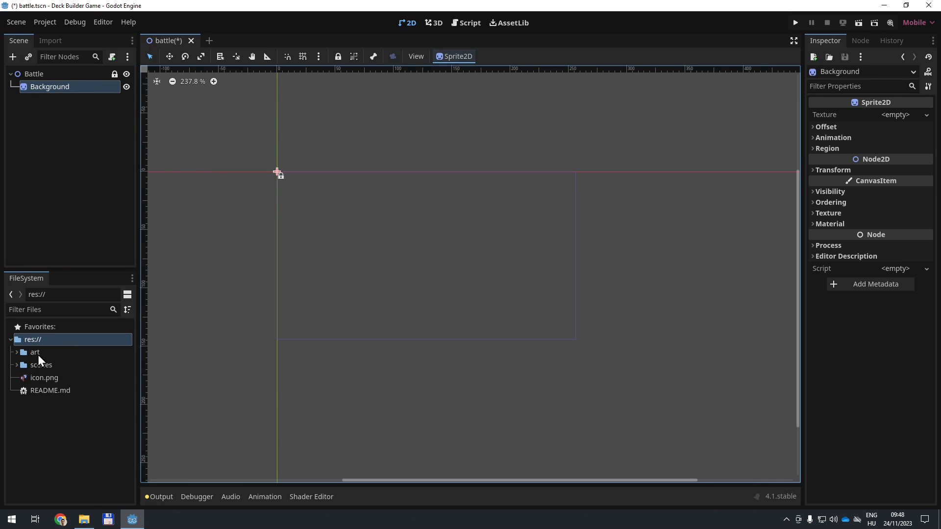
left_click(17, 353)
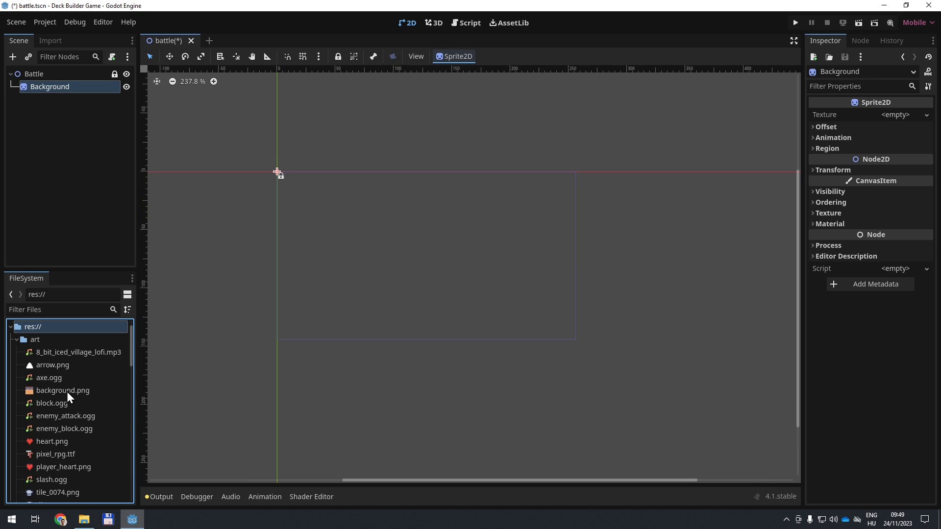
mouse_move(63, 390)
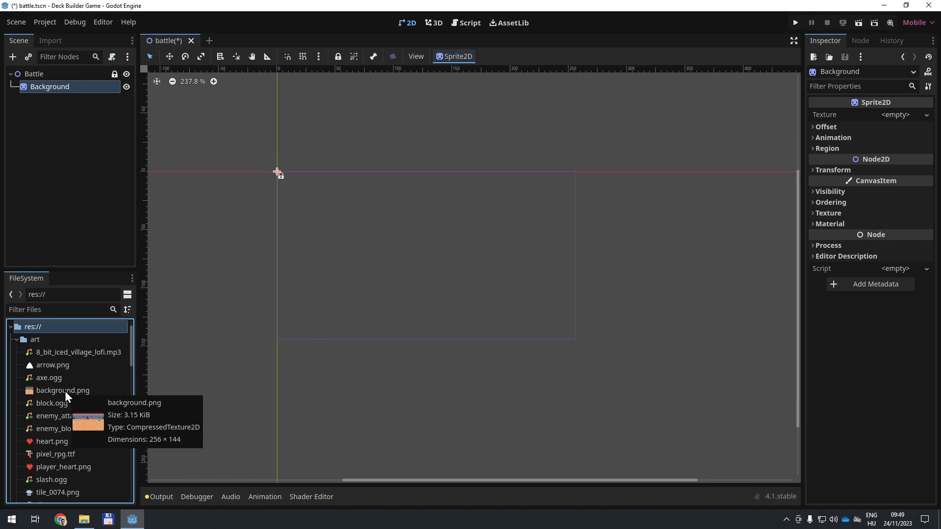
mouse_move(65, 391)
left_mouse_down()
mouse_move(826, 159)
mouse_move(886, 112)
left_mouse_up()
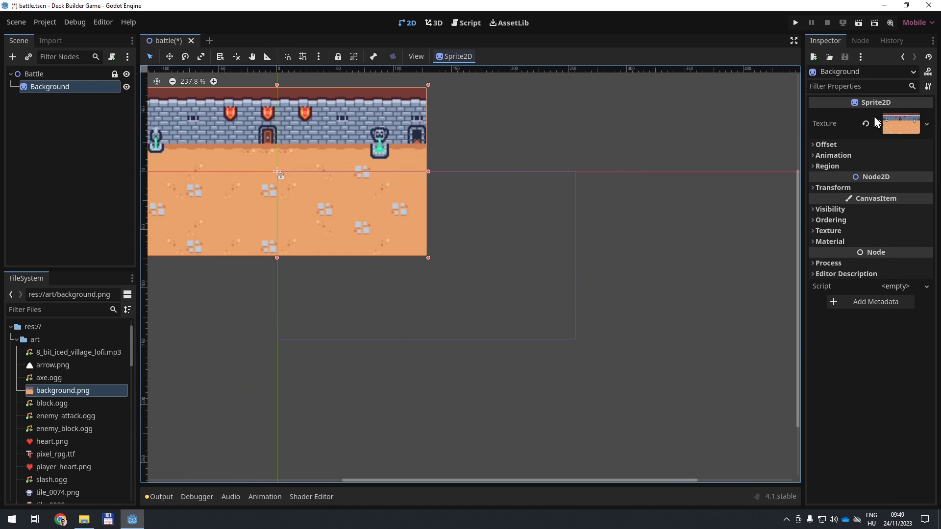
scroll(574, 253, "up", 2)
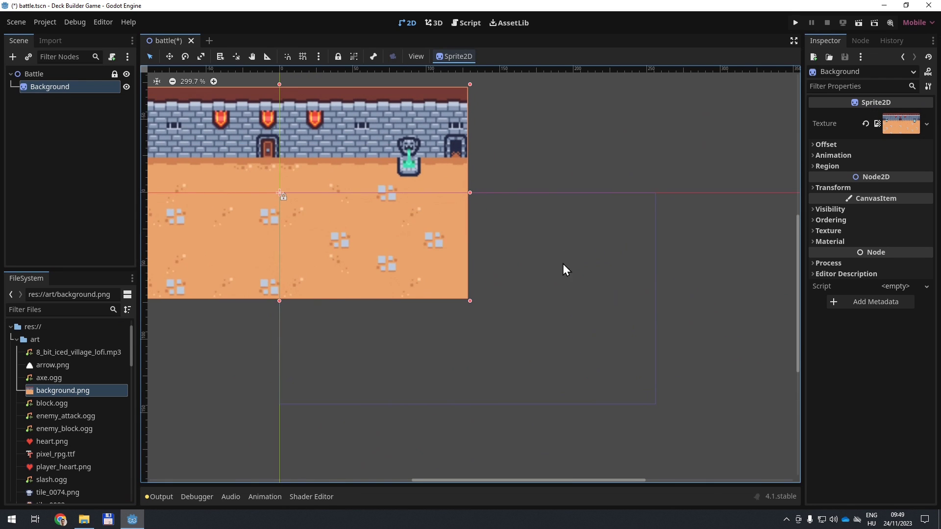
middle_click_drag(563, 270, 593, 274)
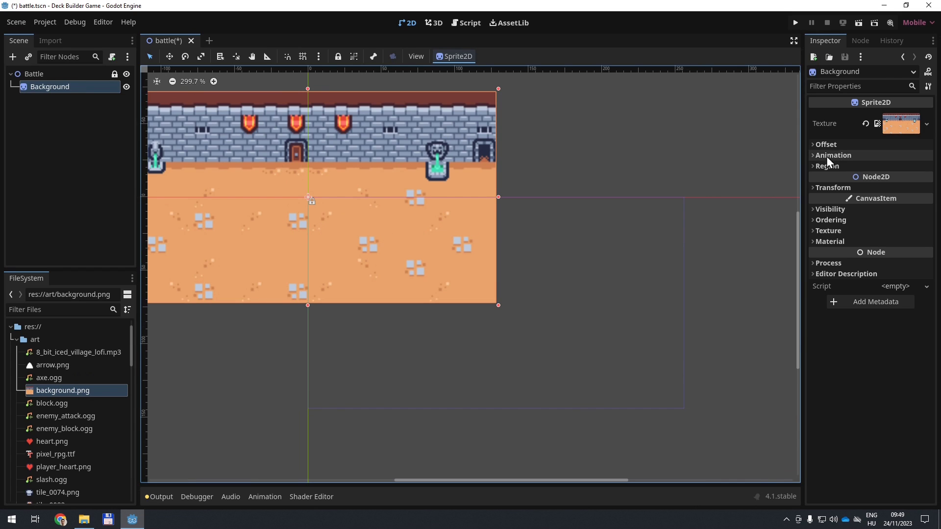
- Turn off Centered under the Background sprite's Offset properties and lock the node
left_click(839, 146)
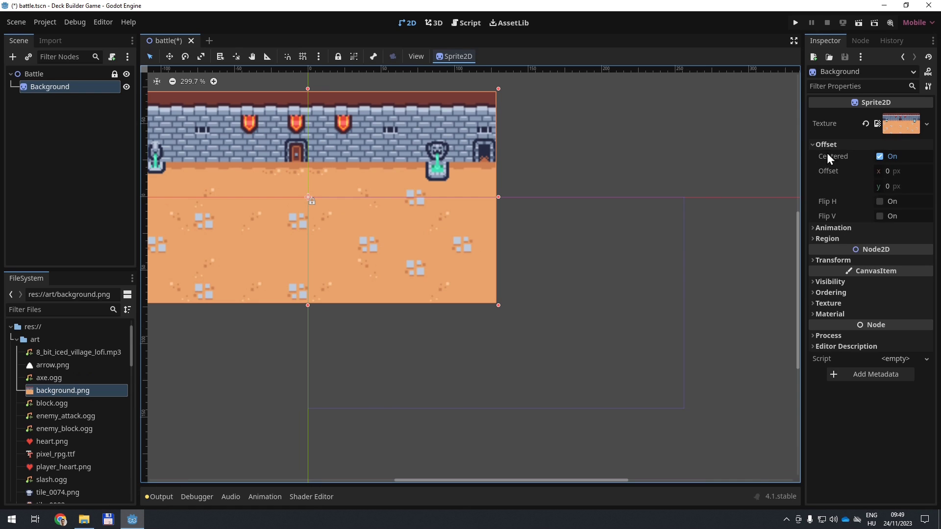
left_click(879, 157)
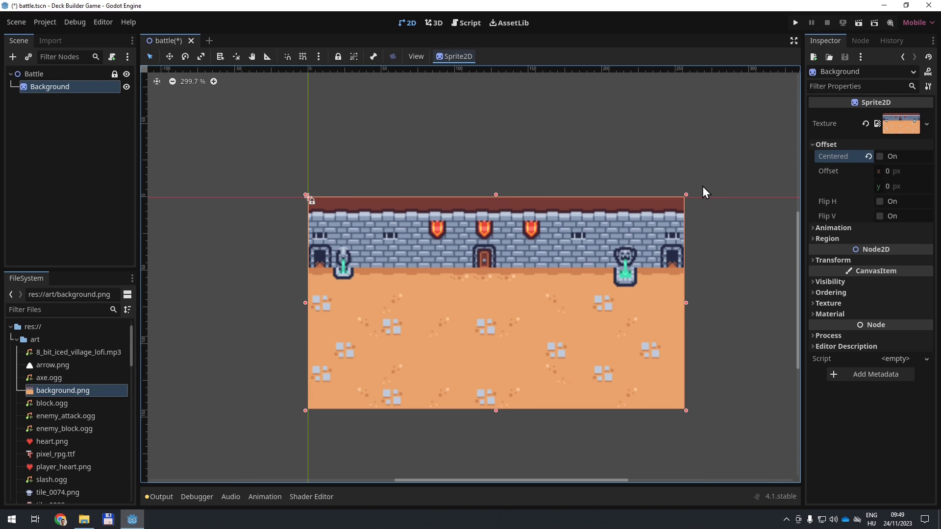
left_click(338, 57)
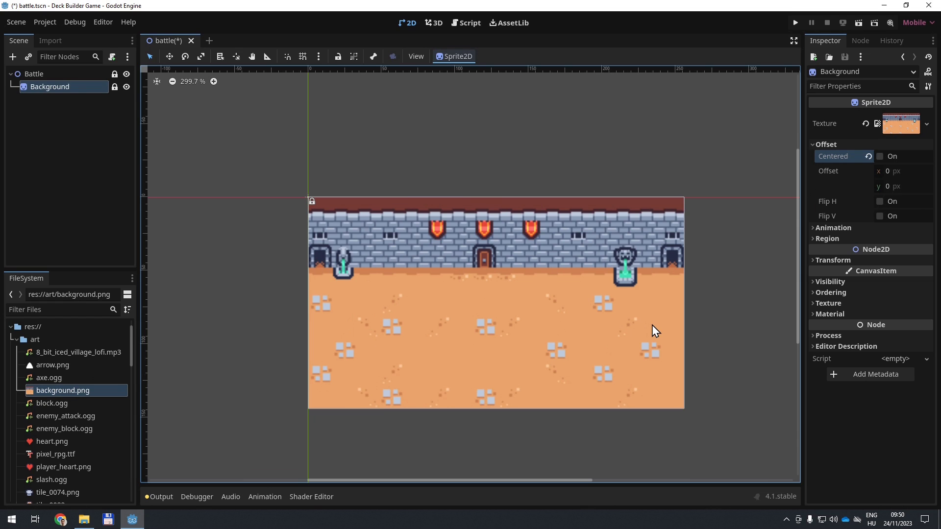
- Tint the Background sprite's Modulate to dark grey 525252 and save battle.tscn
left_click(834, 282)
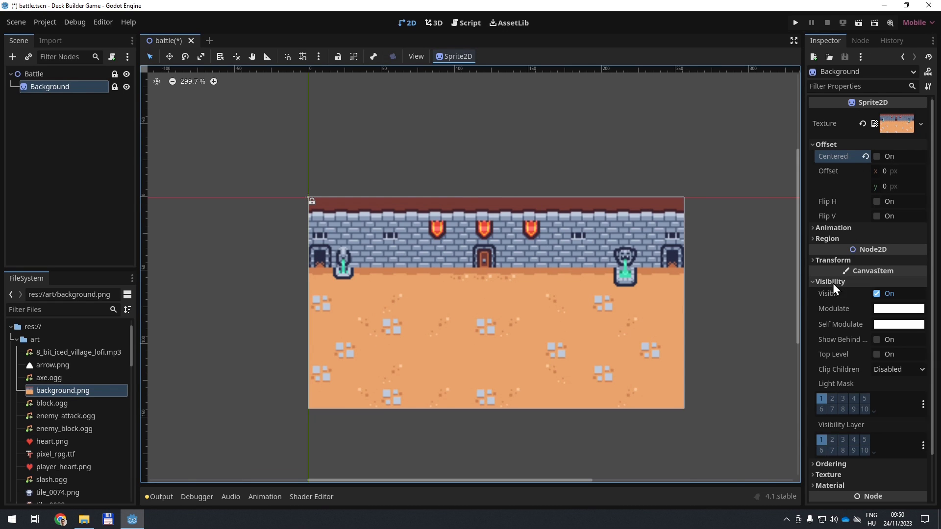
left_click(882, 311)
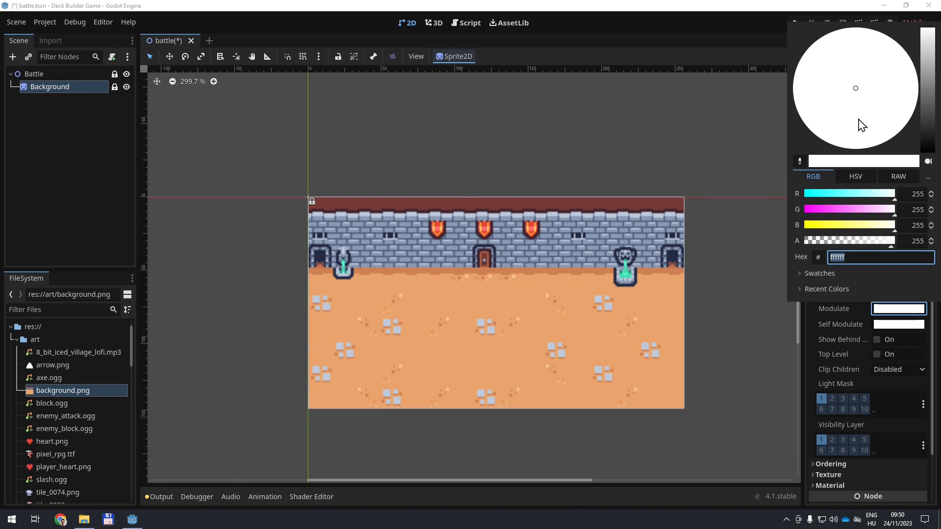
left_click_drag(931, 57, 933, 115)
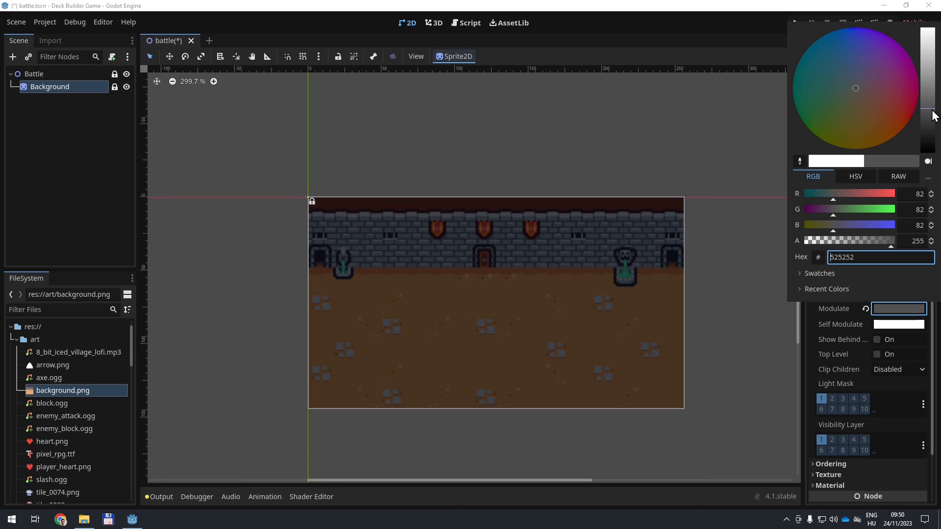
left_click(704, 431)
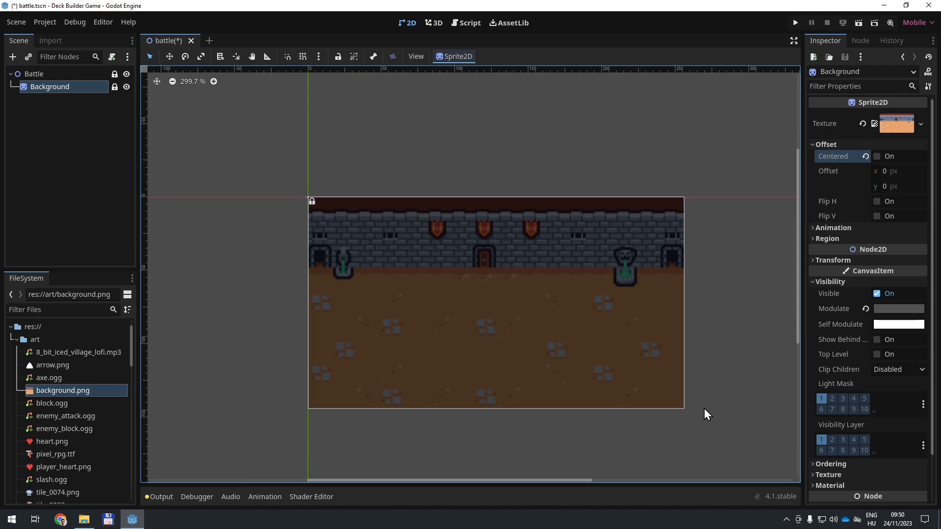
key("ctrl+s")
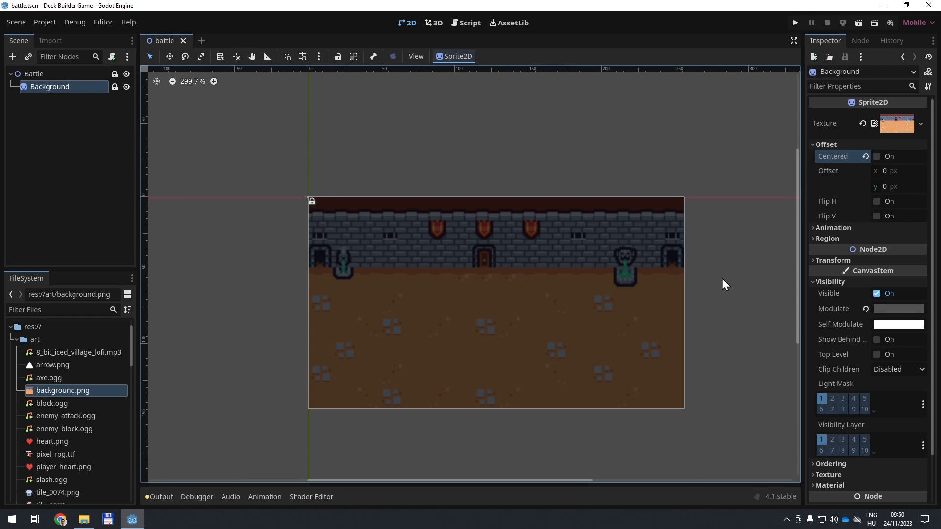
- Run the project with battle.tscn as main scene and view the dimmed castle background maximized
left_click(794, 23)
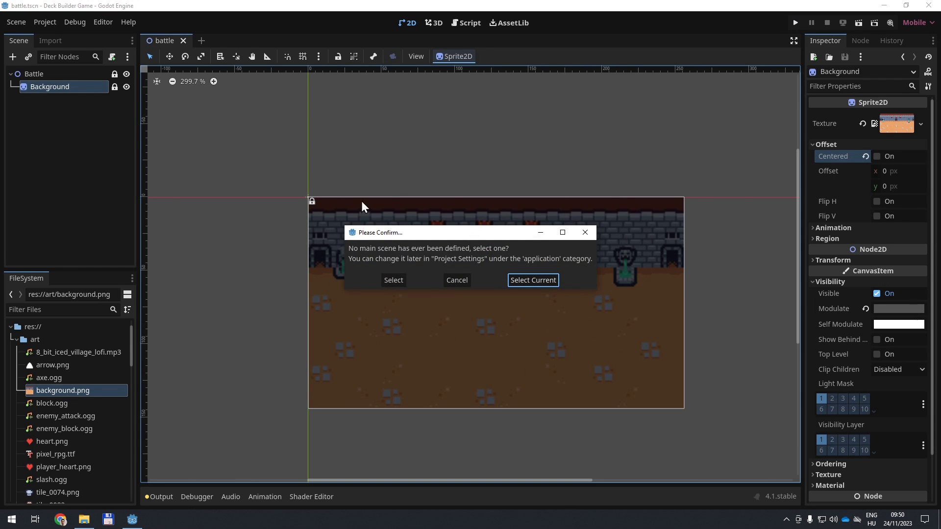
left_click(536, 282)
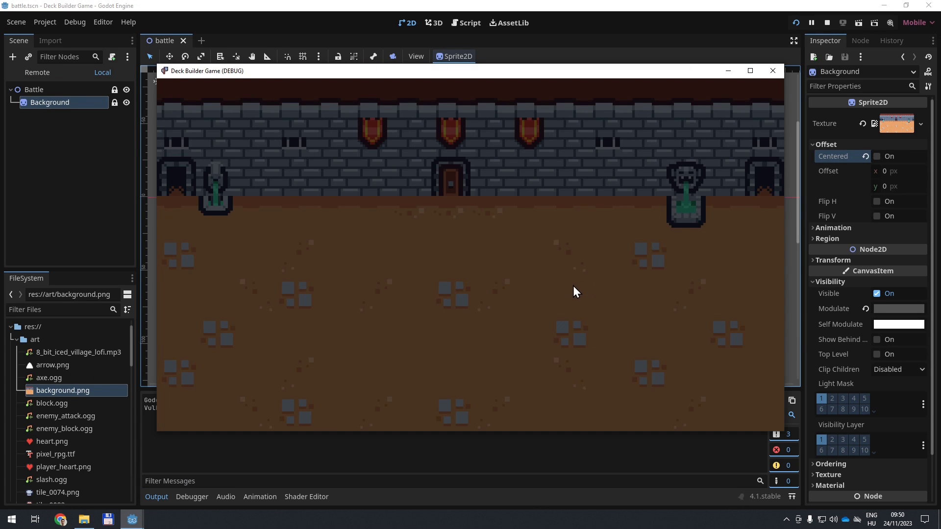
double_click(626, 73)
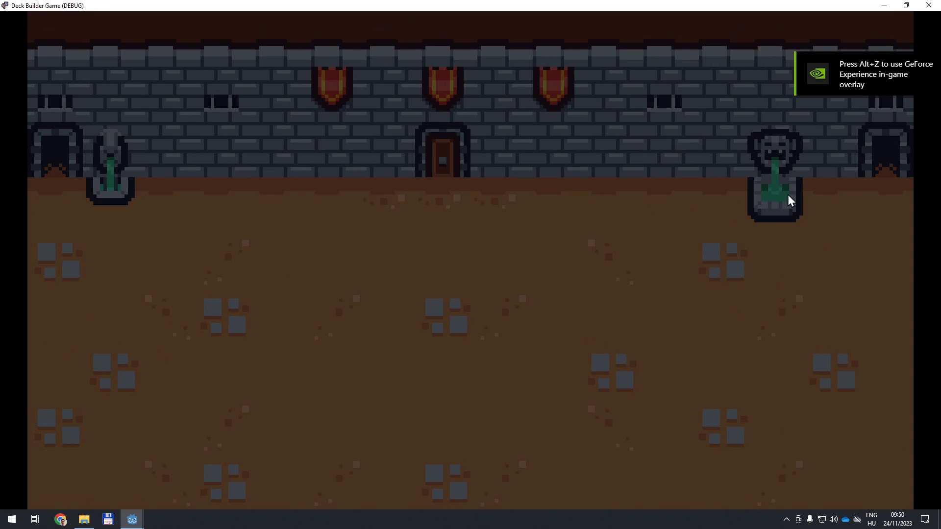
left_click(929, 5)
scroll(486, 230, "up", 2)
scroll(491, 233, "up", 3)
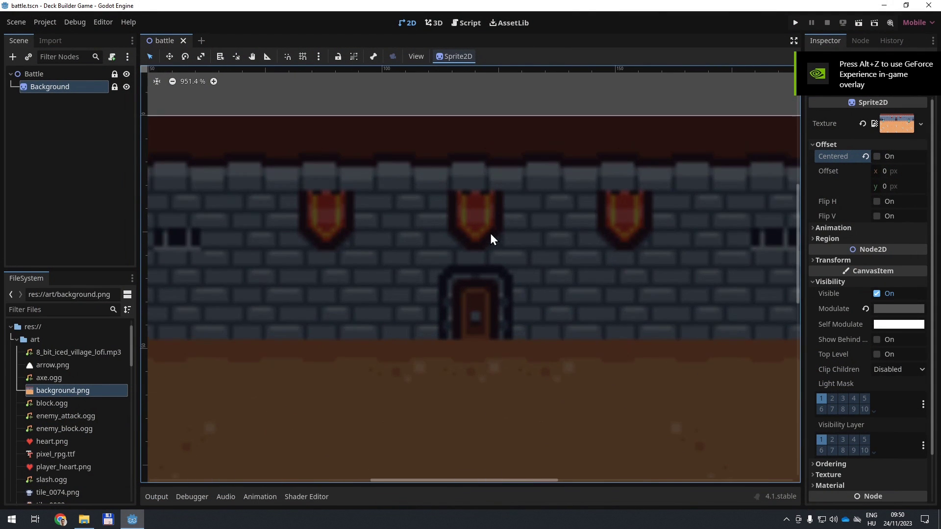
scroll(491, 233, "up", 1)
scroll(485, 215, "up", 1)
scroll(499, 229, "up", 1)
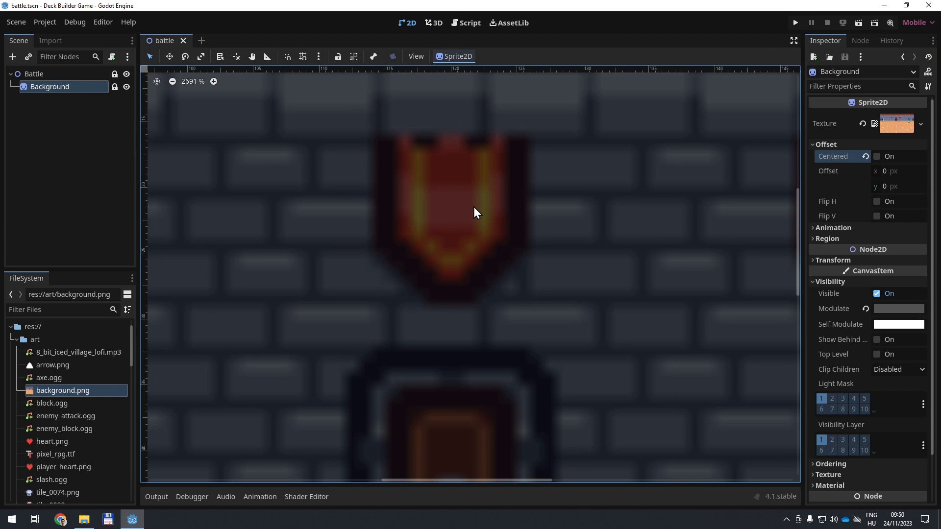
- Set Rendering > Textures Default Texture Filter to Nearest, then relaunch the game
left_click(49, 24)
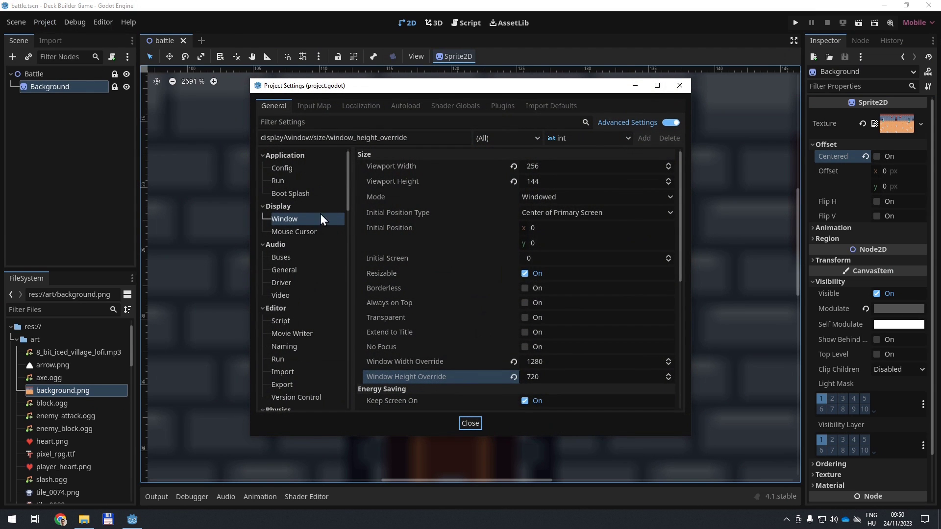
scroll(331, 291, "down", 3)
scroll(329, 289, "down", 2)
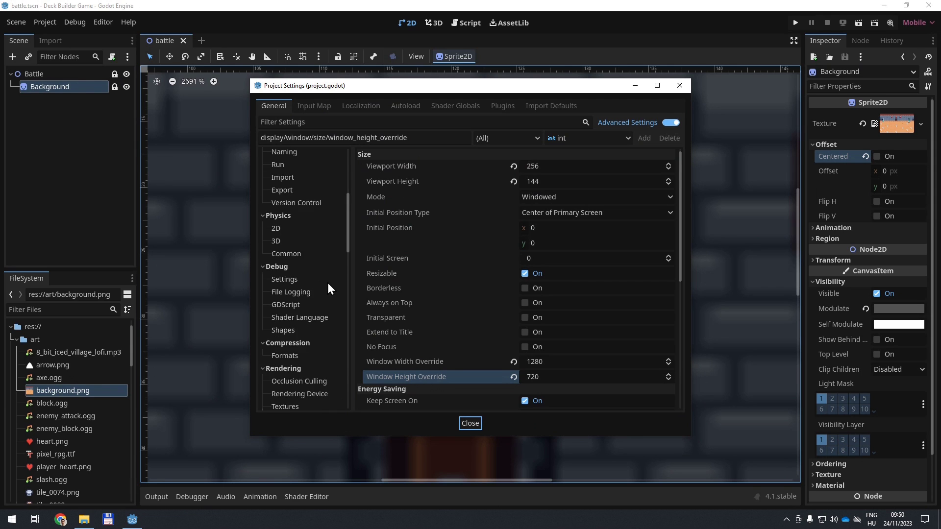
scroll(328, 289, "down", 2)
left_click(296, 342)
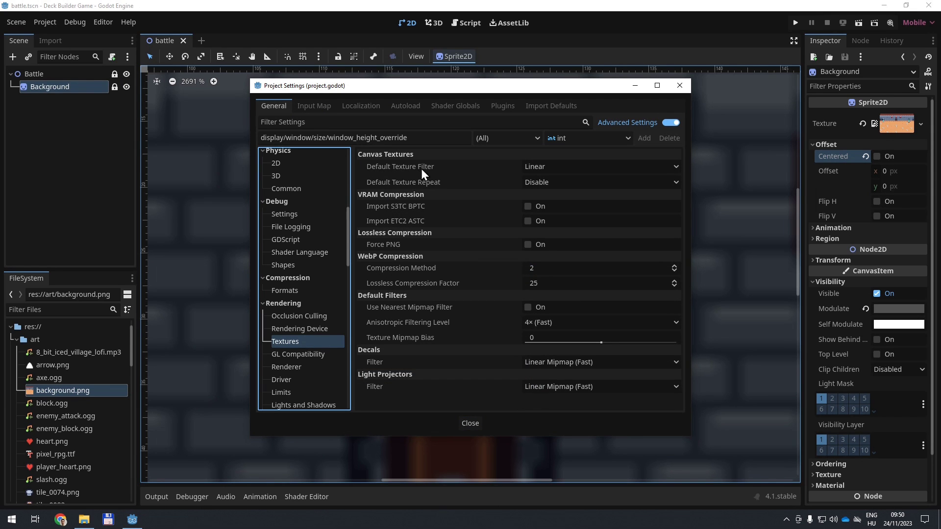
left_click(547, 165)
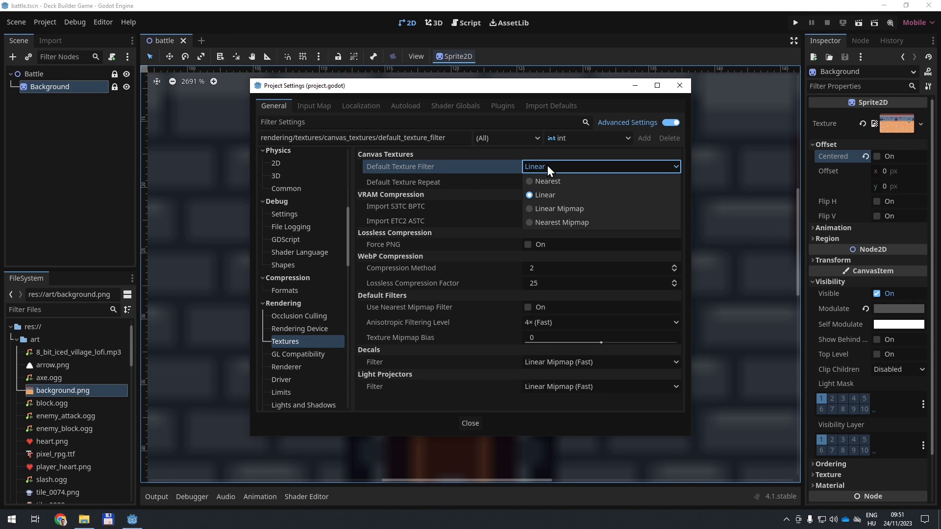
left_click(547, 181)
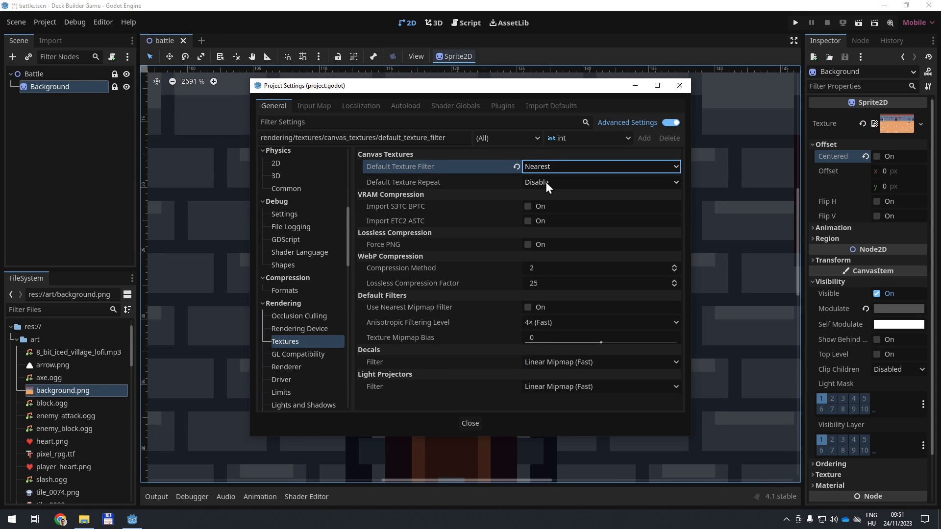
left_click(468, 424)
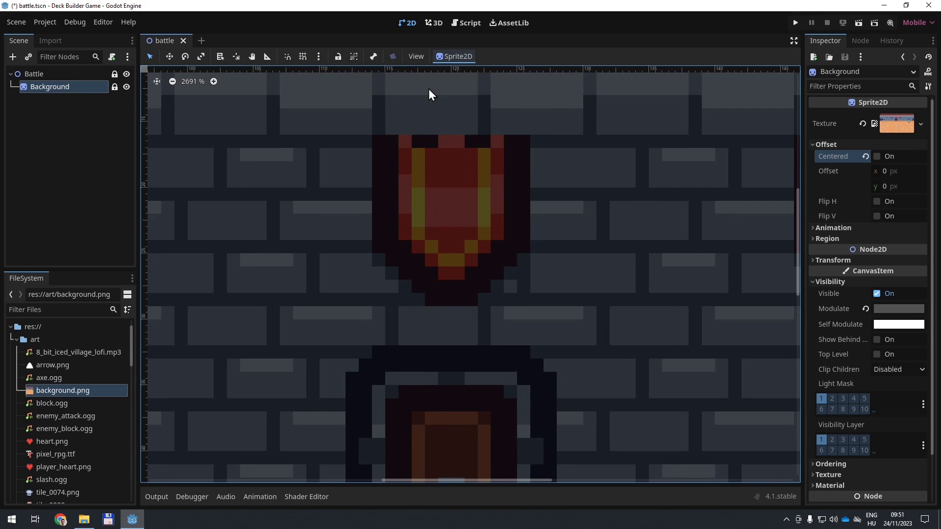
left_click(796, 22)
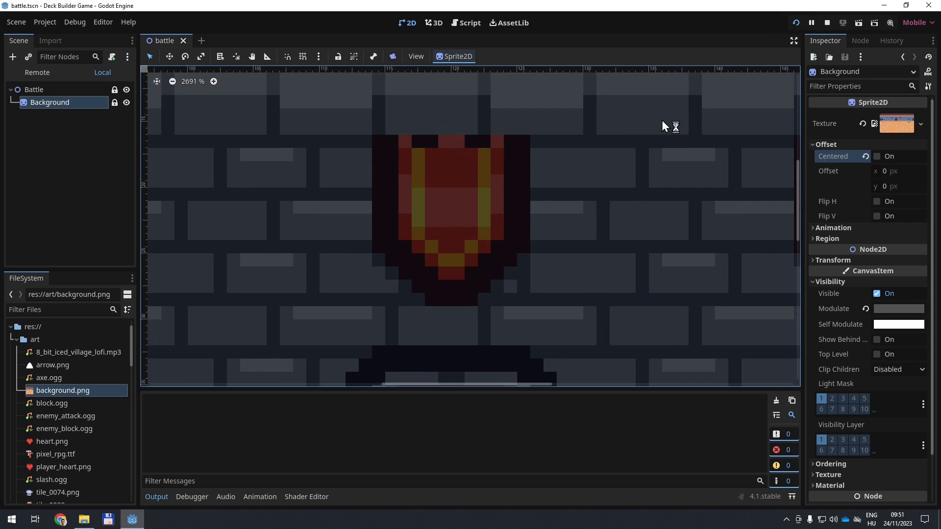